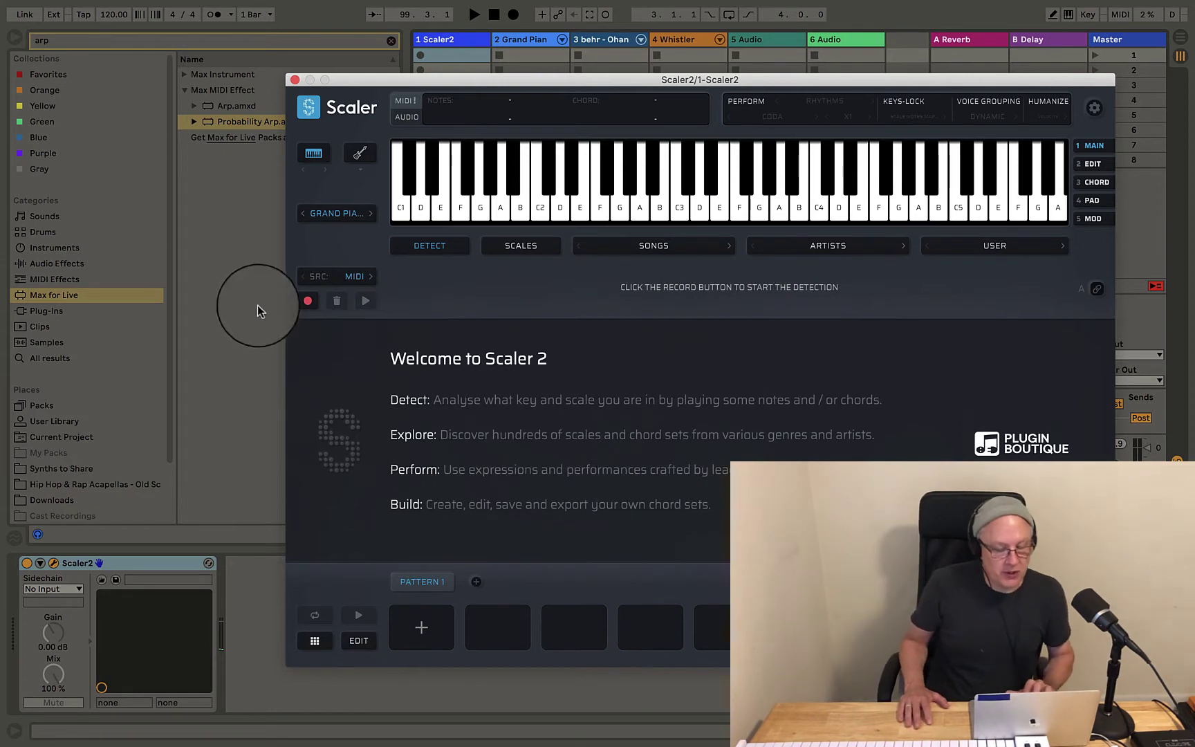
Step: Record the five played quartal chords in Detect, then enable MIDI Bind A so keys trigger them
click(309, 302)
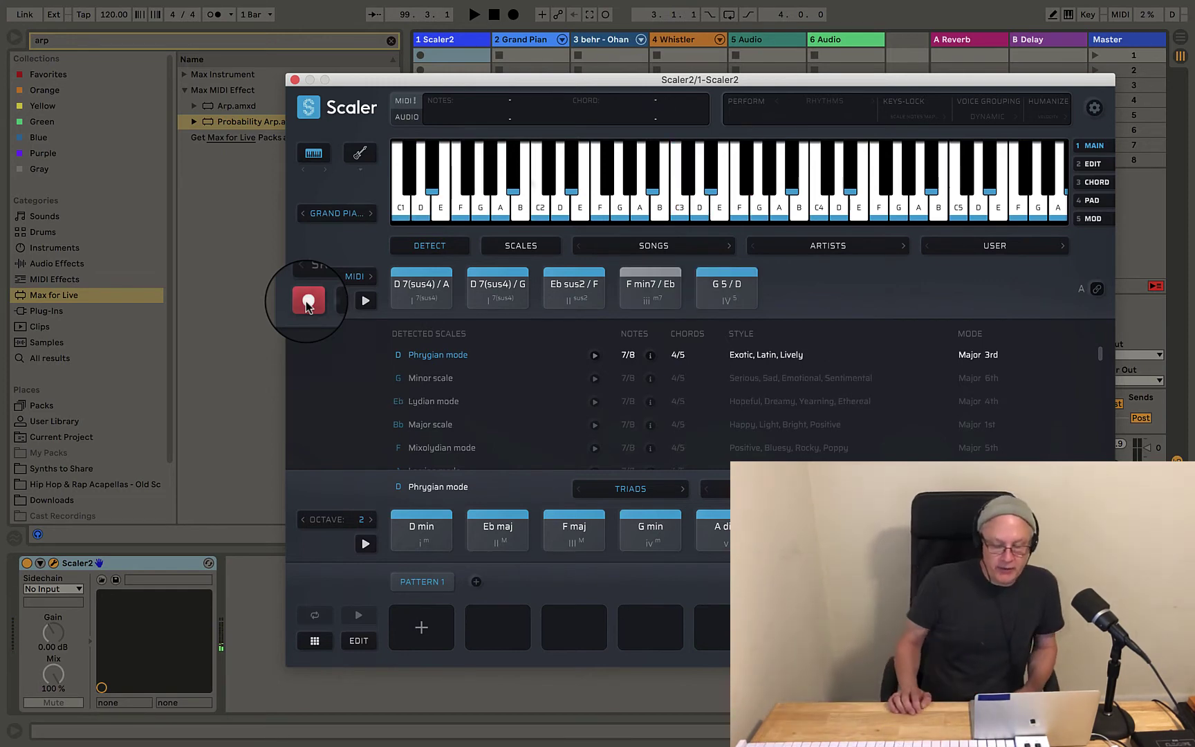
click(308, 301)
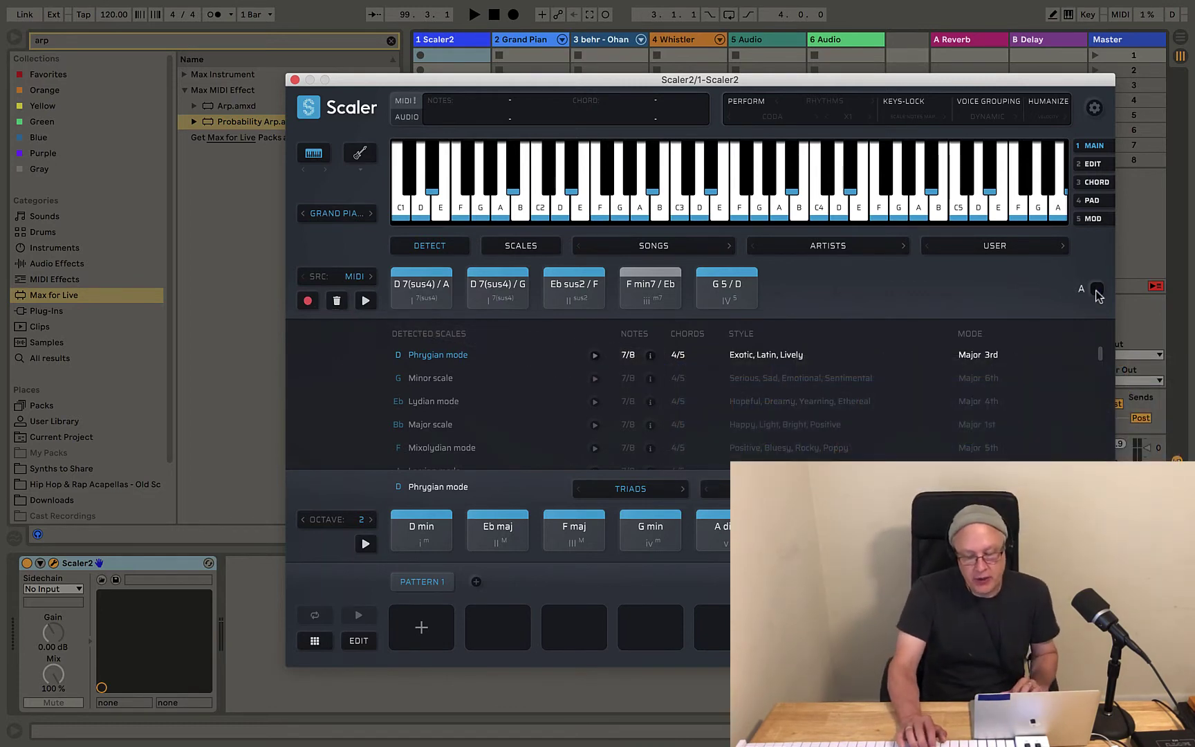
click(1096, 289)
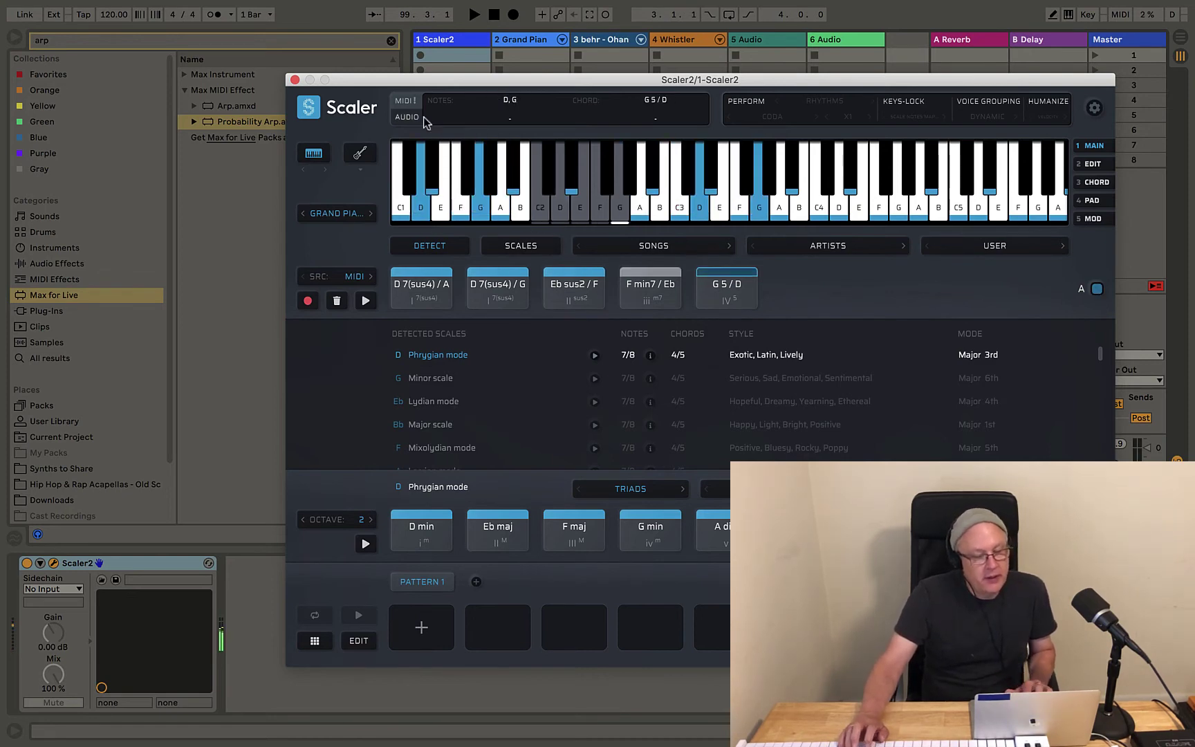
Step: Move the Scaler window aside and record the triggered chords into a new clip on Scaler2
drag(415, 80, 585, 159)
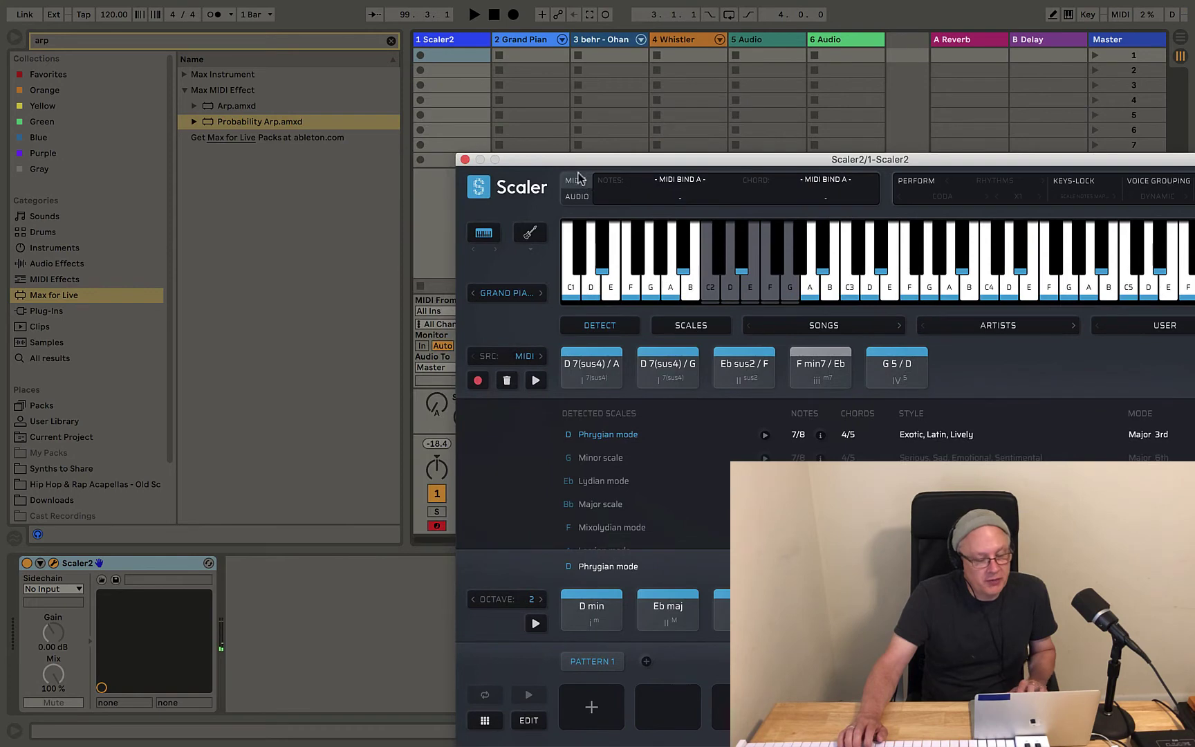
click(420, 55)
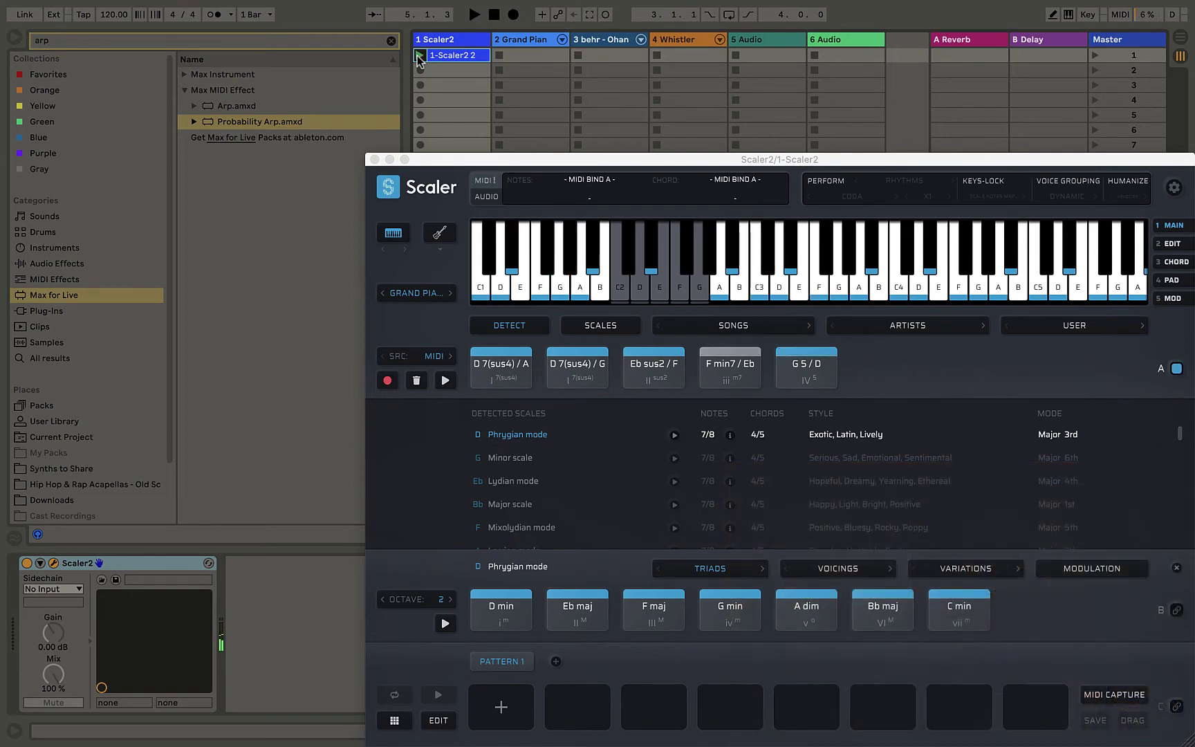
Step: Set the 1-Scaler2 2 clip's grid to Fixed 1/4, select all its notes, and play it back
double_click(451, 56)
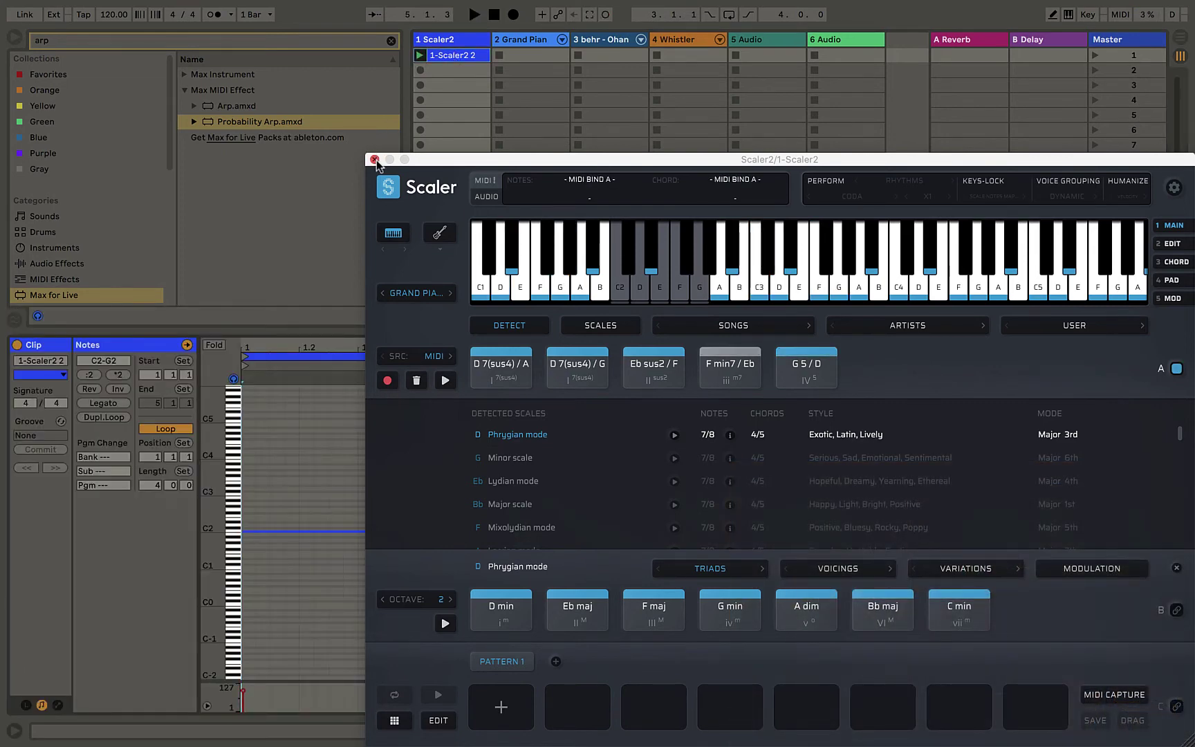
click(375, 160)
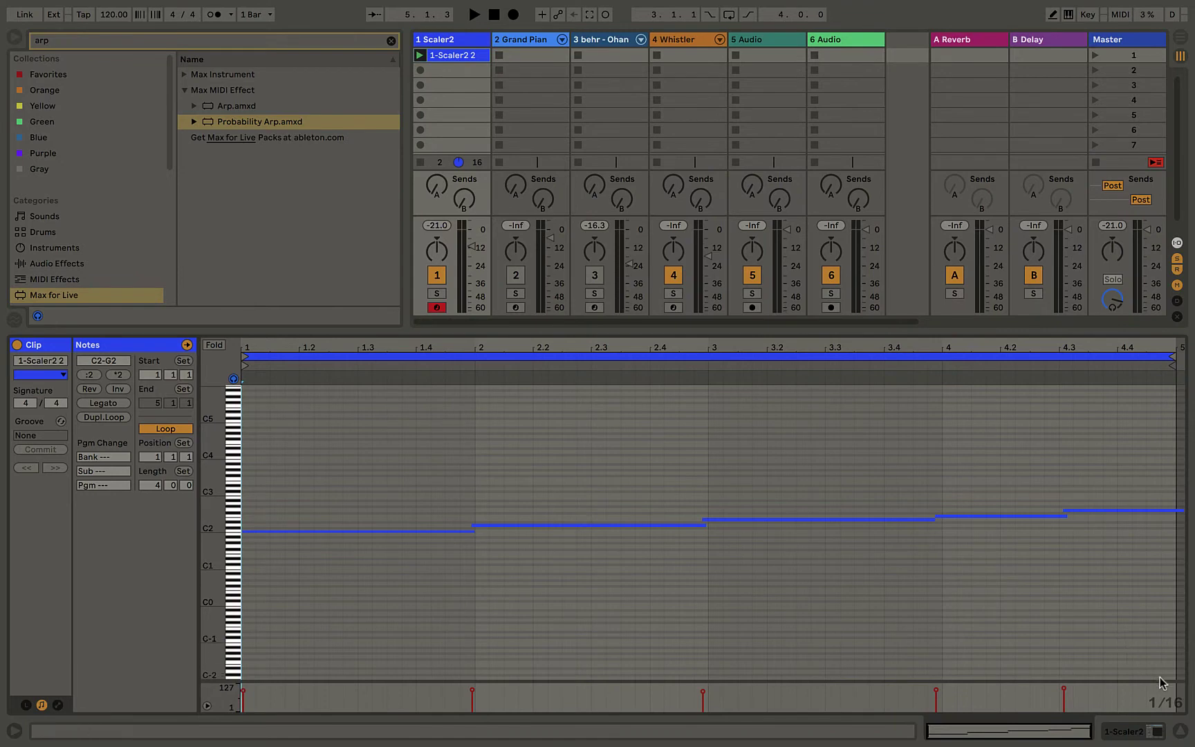
right_click(1166, 701)
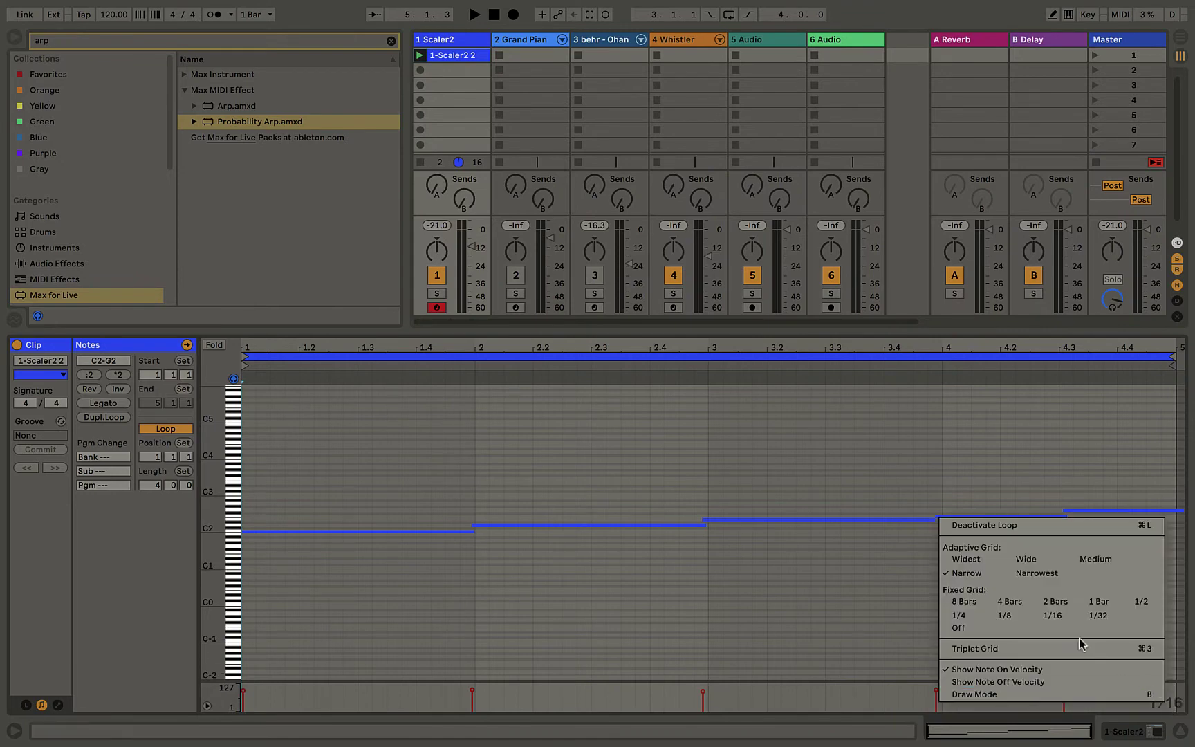
click(959, 615)
click(892, 578)
key(super+a)
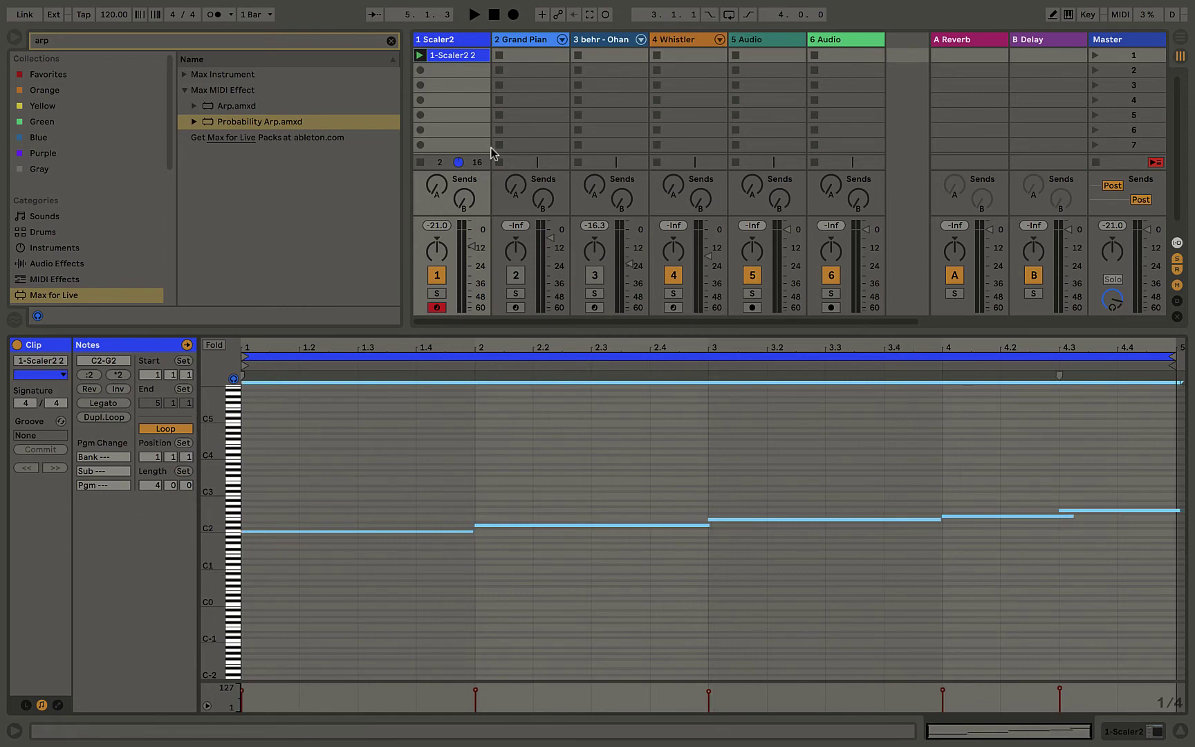
click(420, 56)
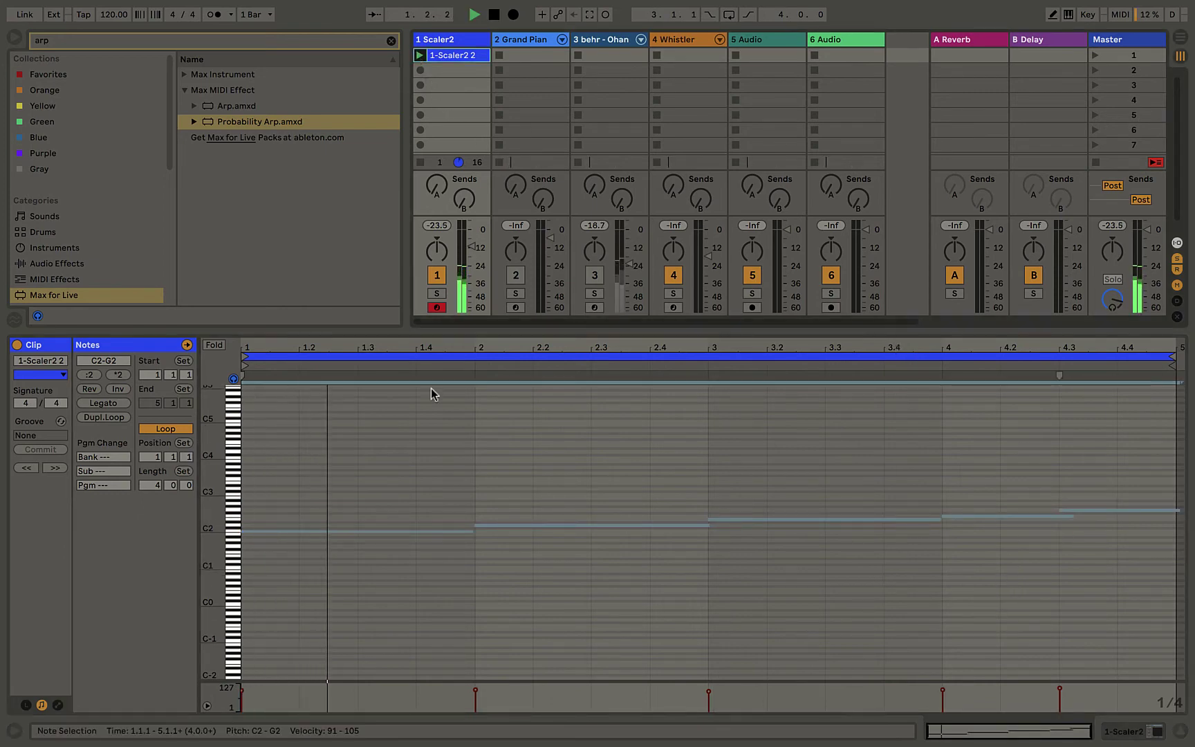
double_click(443, 330)
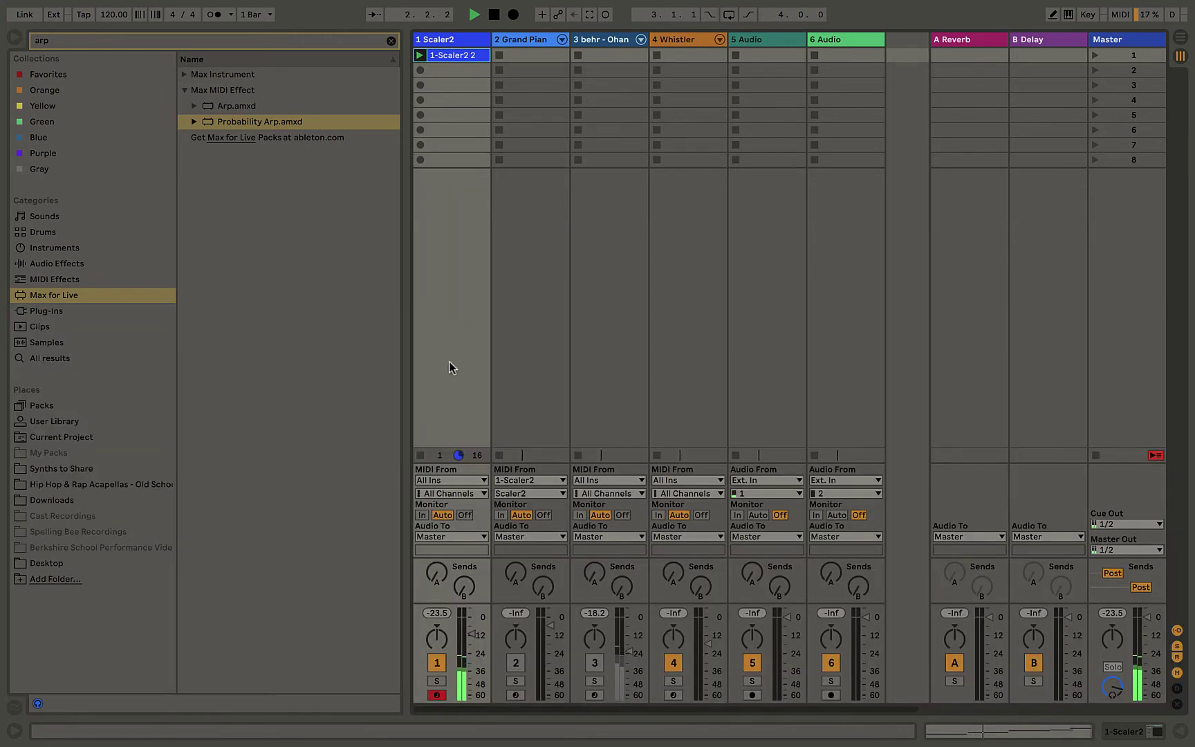
Step: Reopen the Scaler 2 plugin window from the Scaler2 track's device chain
double_click(454, 40)
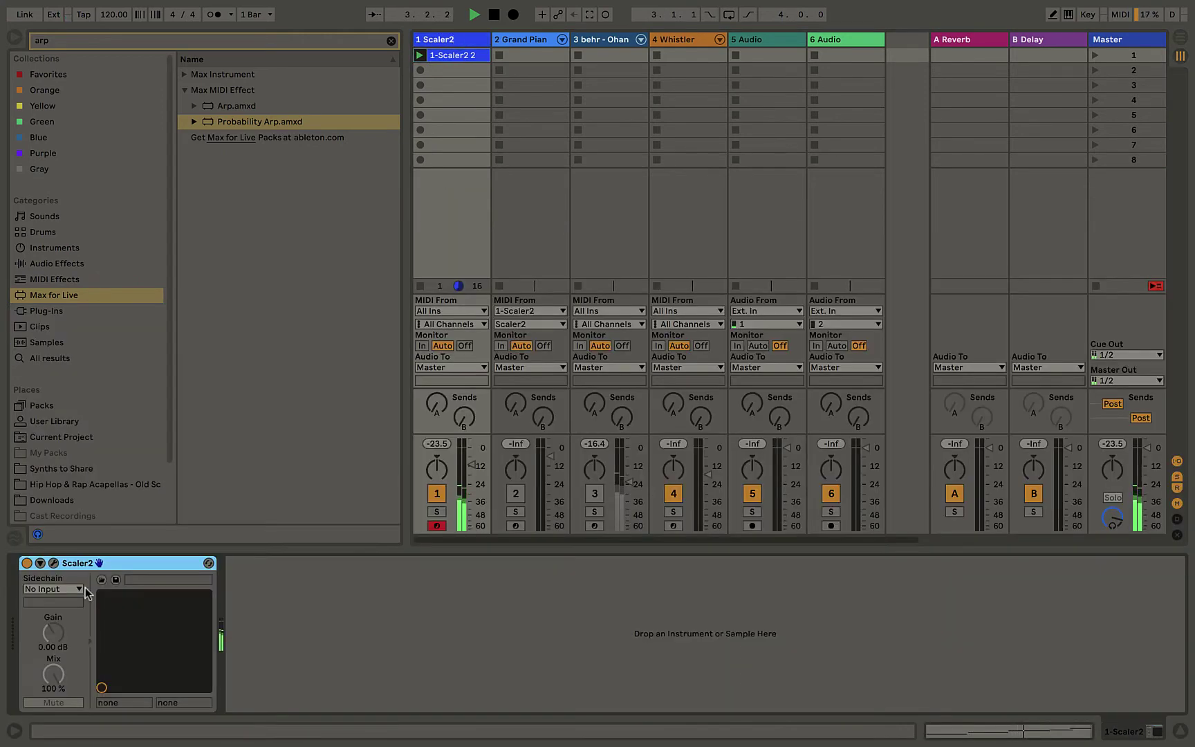
click(54, 562)
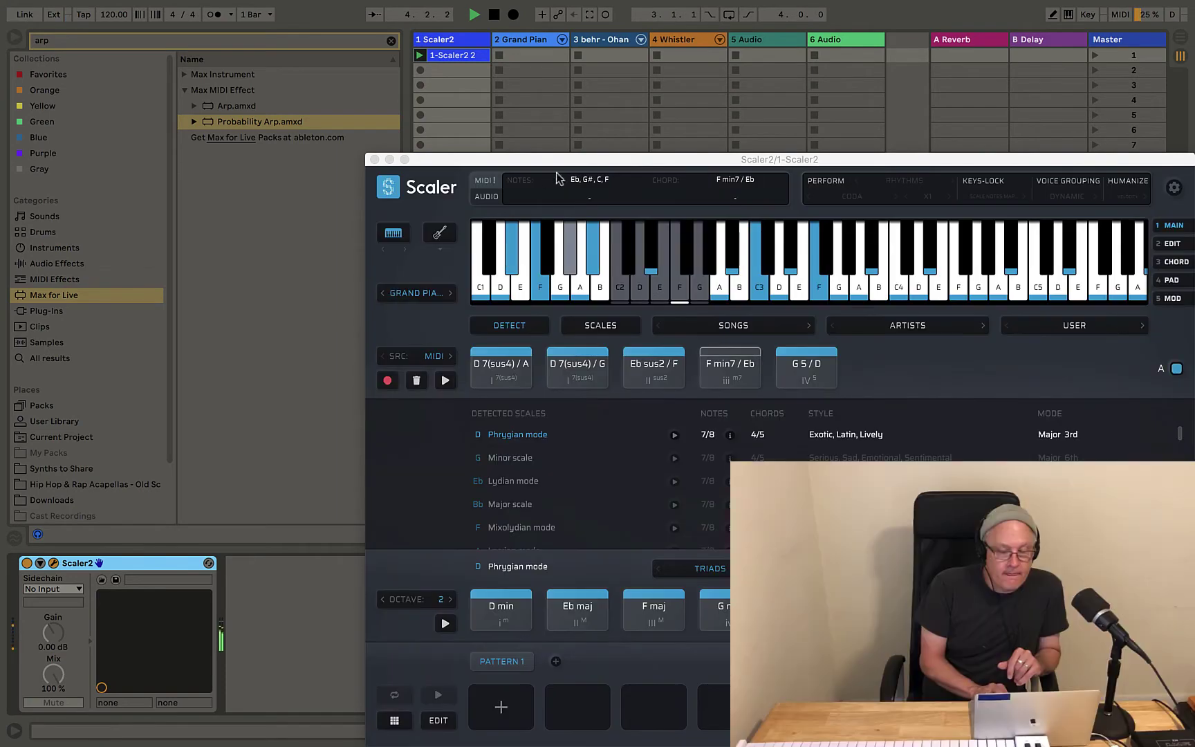
drag(560, 167, 370, 120)
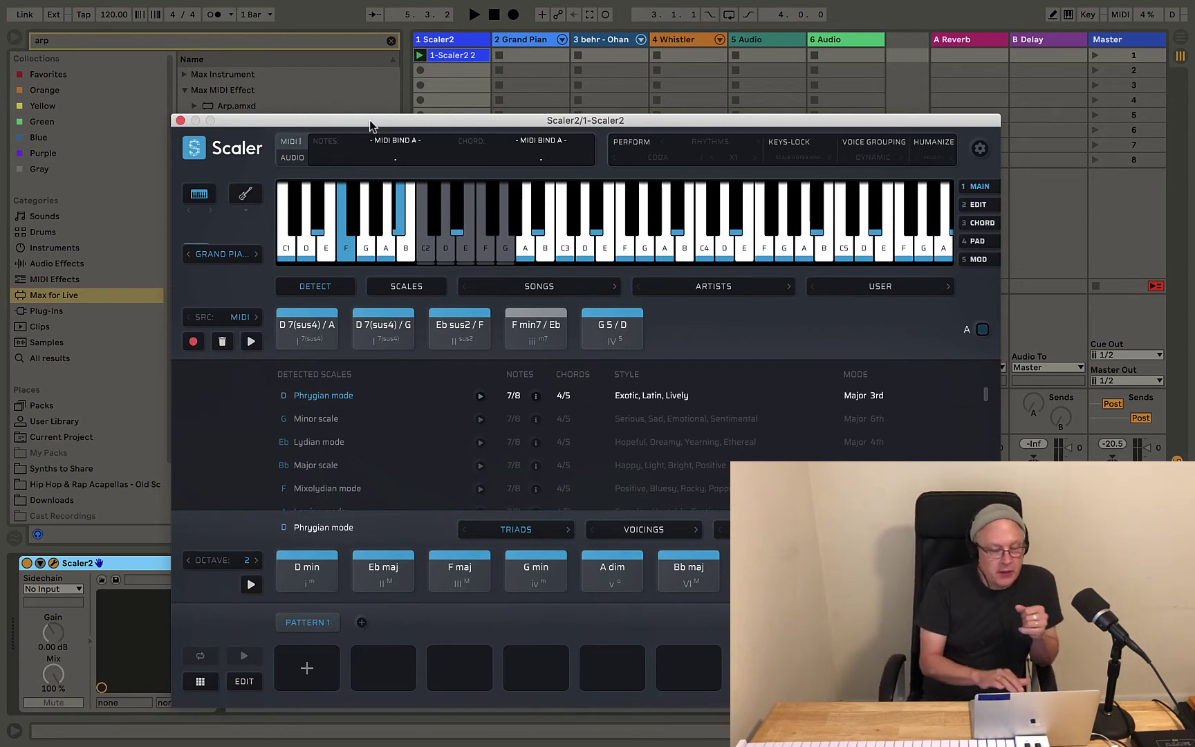
Step: Place D 7(sus4)/A, D 7(sus4)/G, Eb sus2/F, F min7/Eb and G 5/D into Pattern 1 slots one to five
click(298, 329)
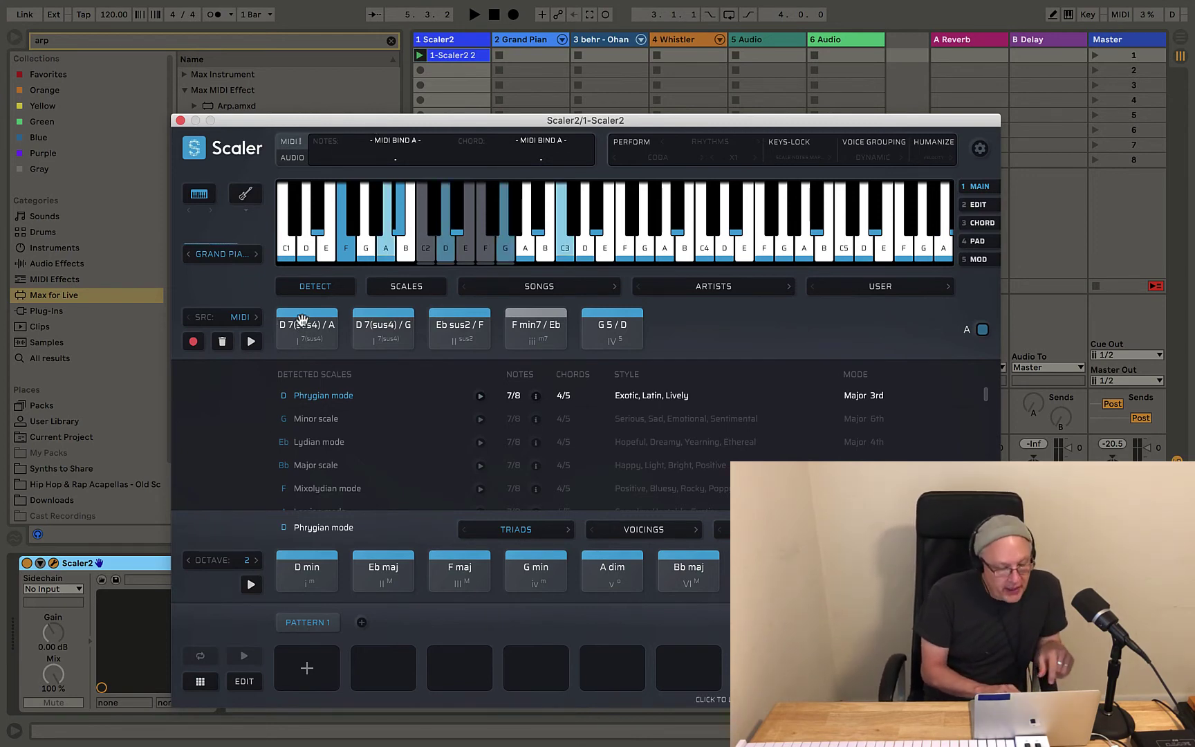
drag(303, 319, 307, 668)
drag(383, 351, 384, 667)
click(461, 342)
drag(461, 341, 462, 668)
drag(543, 338, 534, 668)
drag(606, 325, 609, 668)
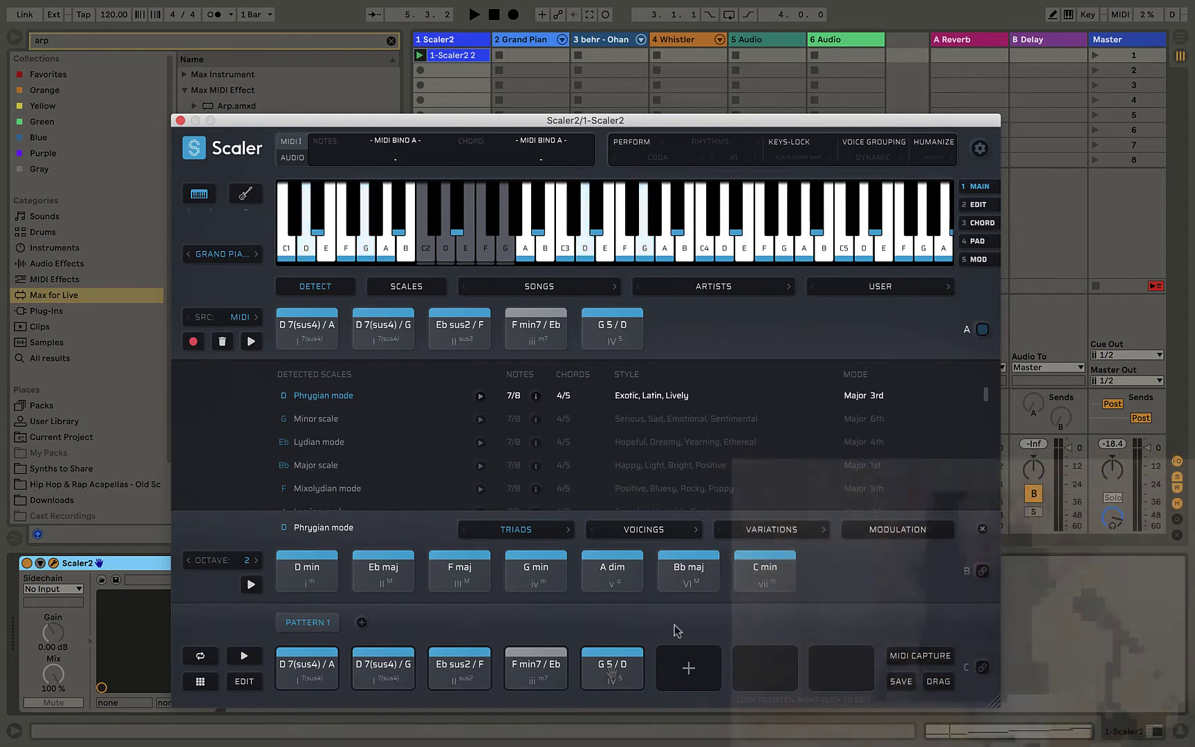
Step: Save Pattern 1 as a user chord set named 'Quartal Harmony'
click(901, 683)
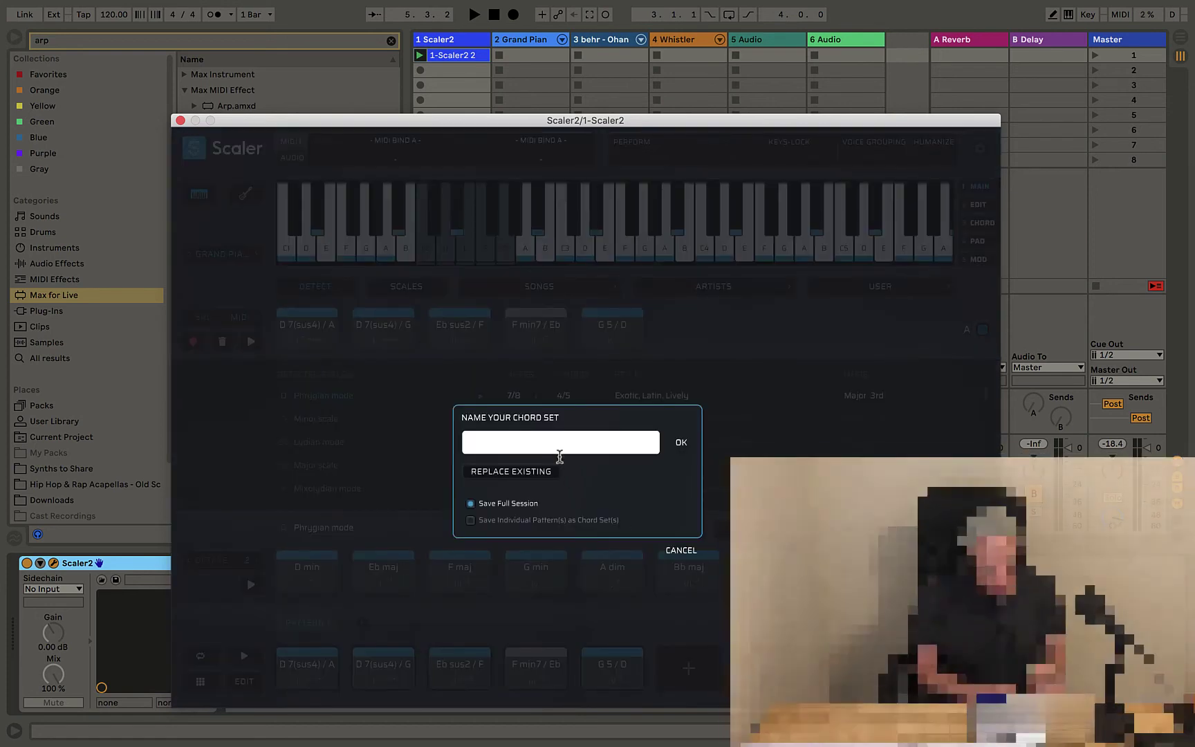
click(560, 448)
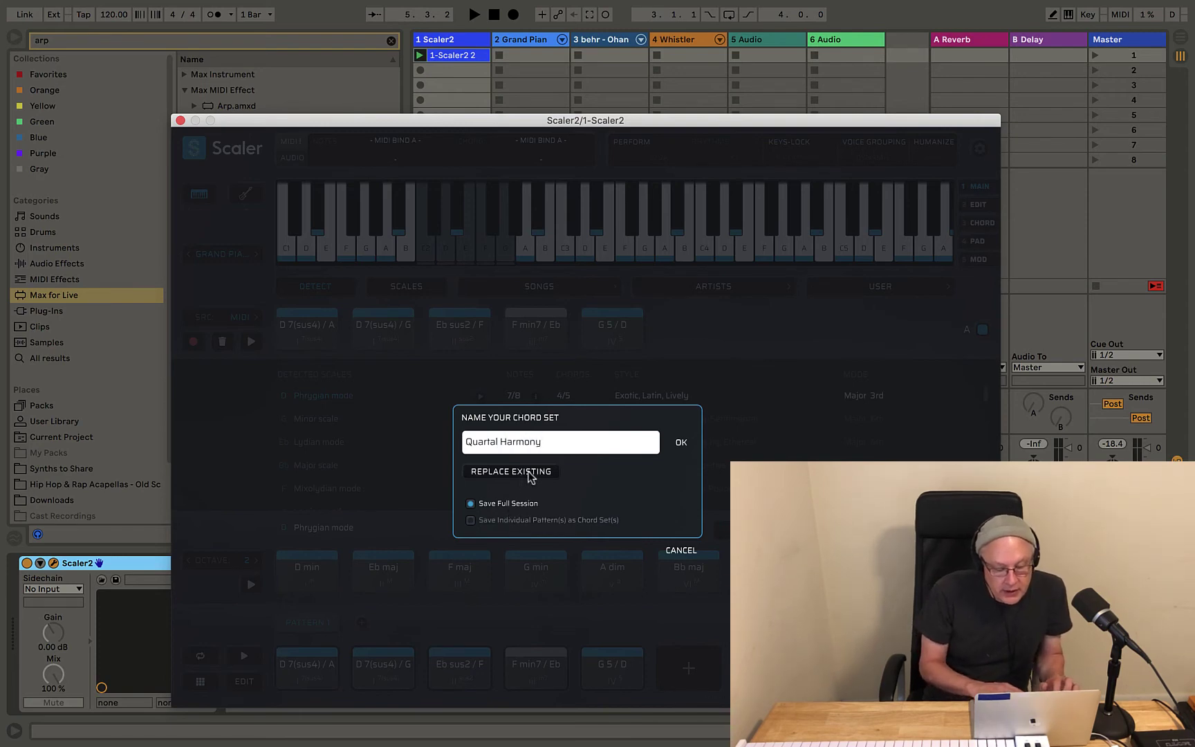
click(681, 443)
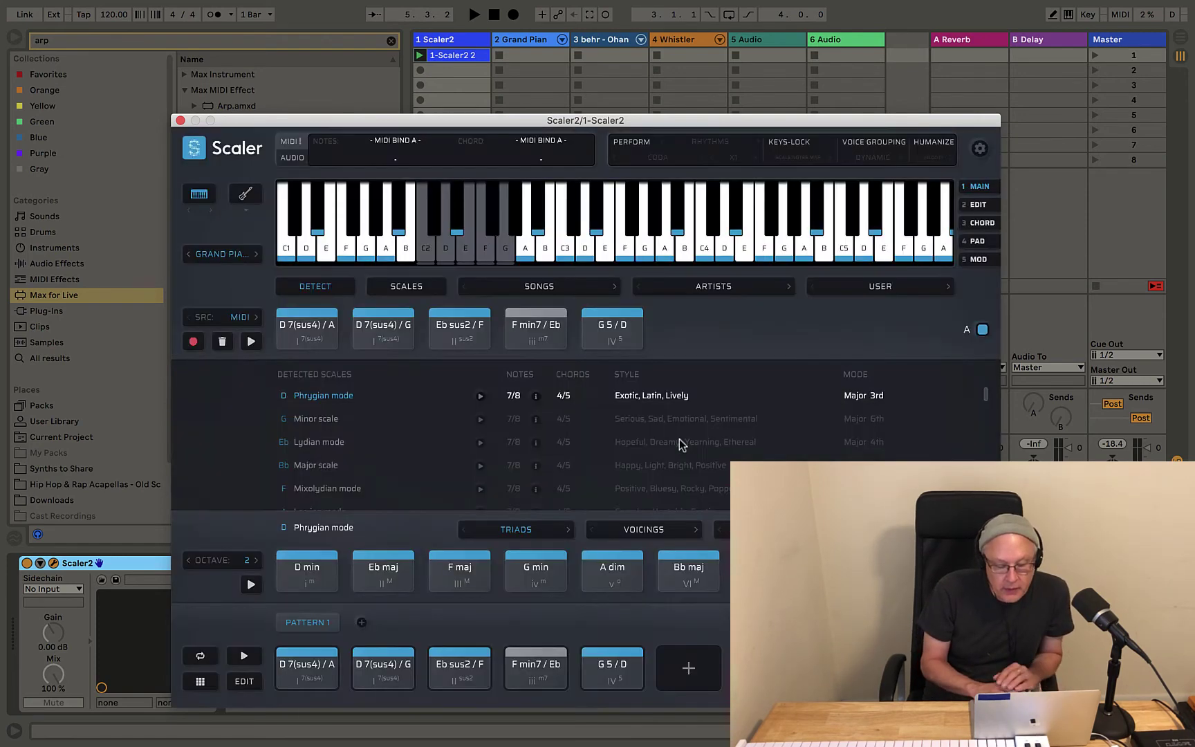
Step: Load the Quartal Harmony-Session-2021-08-05 chord set from the USER chord sets
click(894, 287)
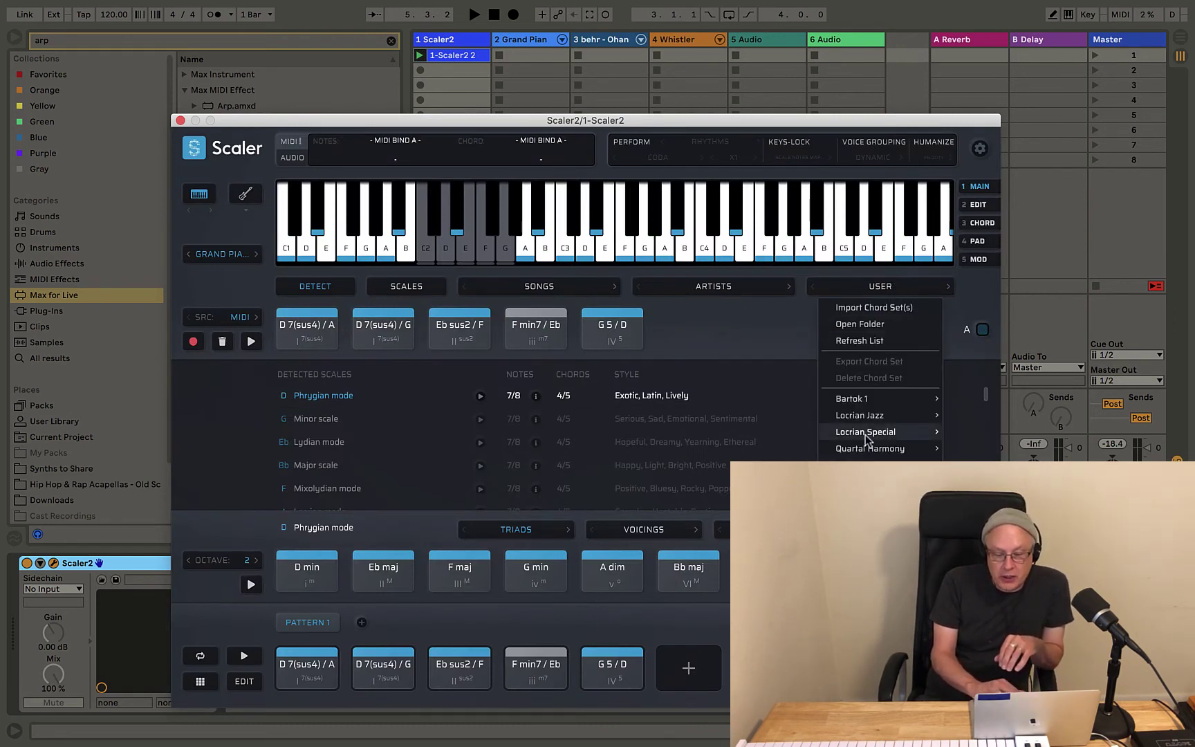
mouse_move(872, 449)
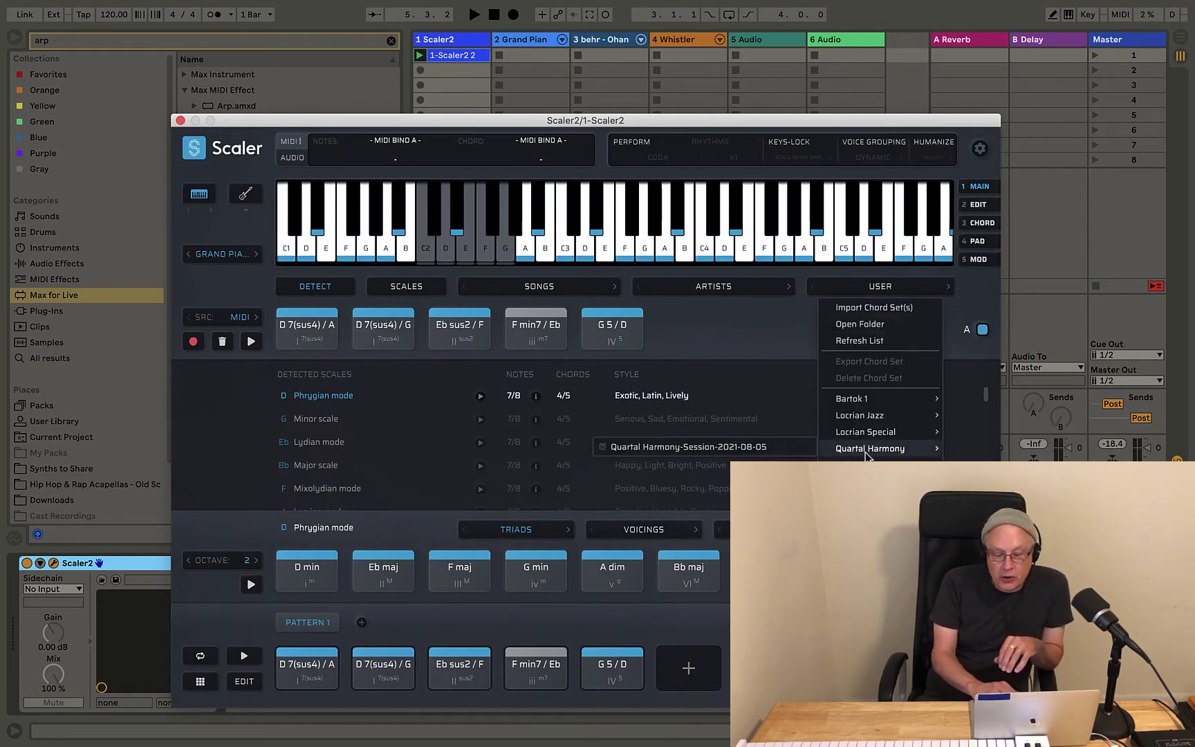
click(752, 448)
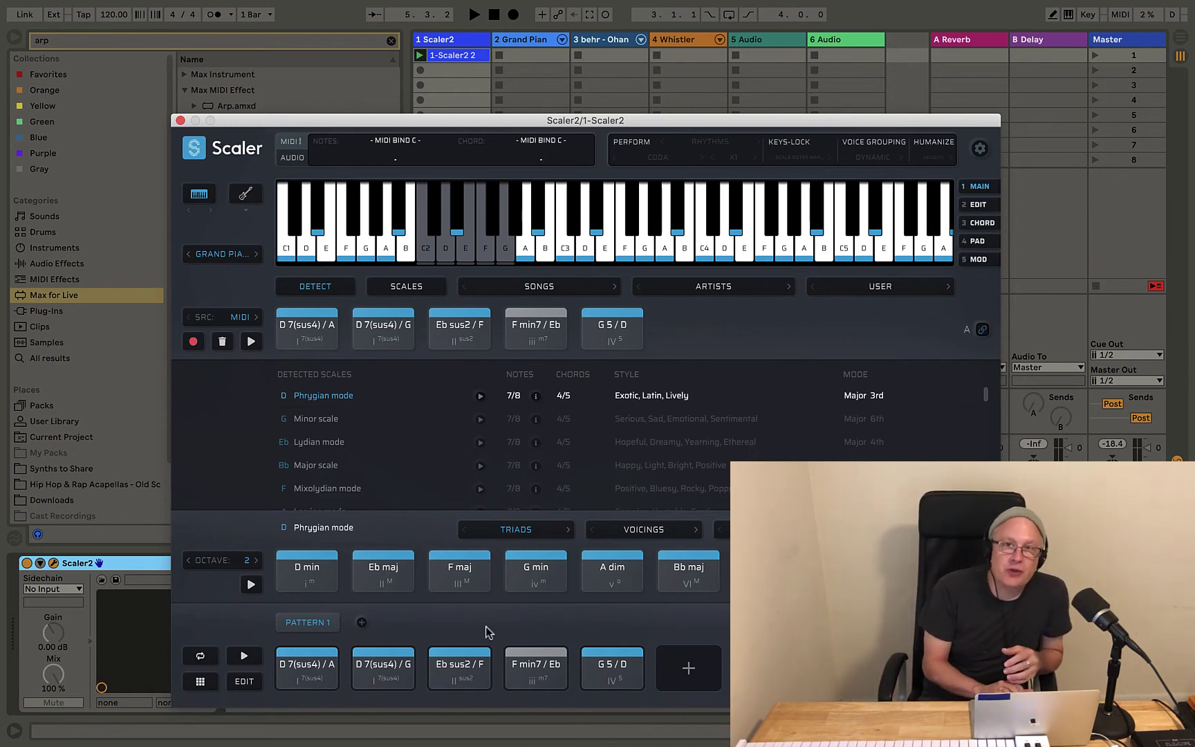
click(245, 681)
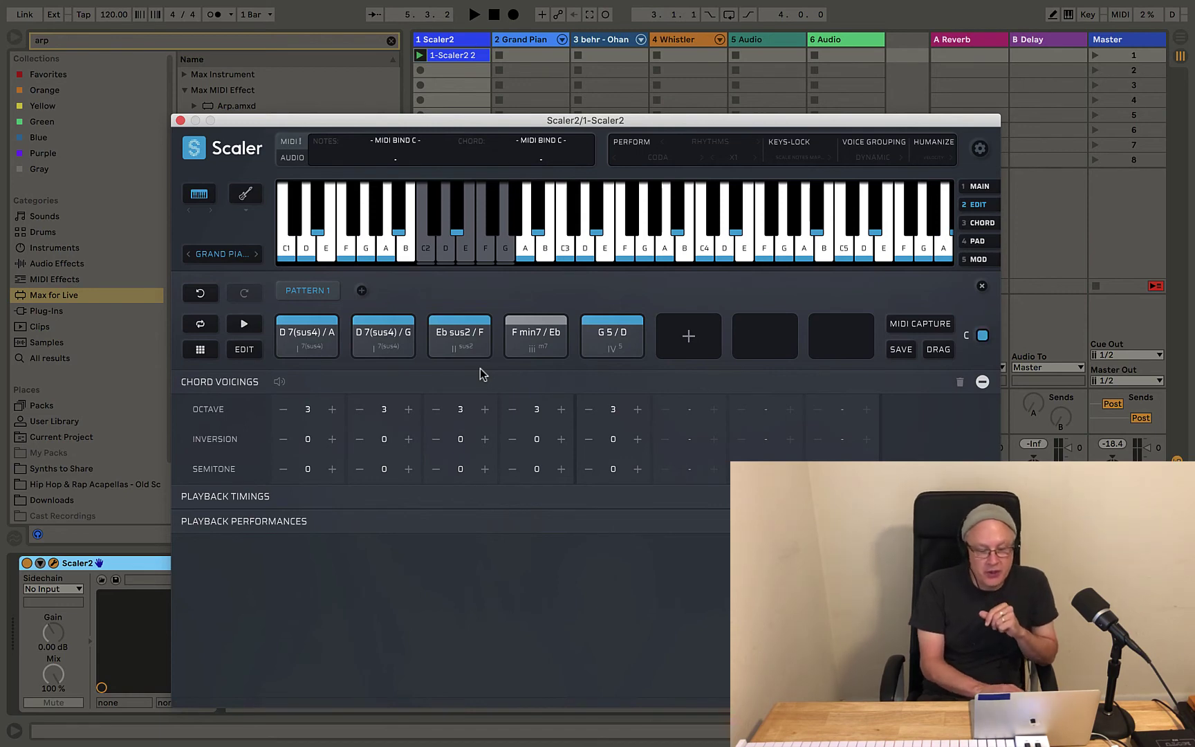
click(983, 288)
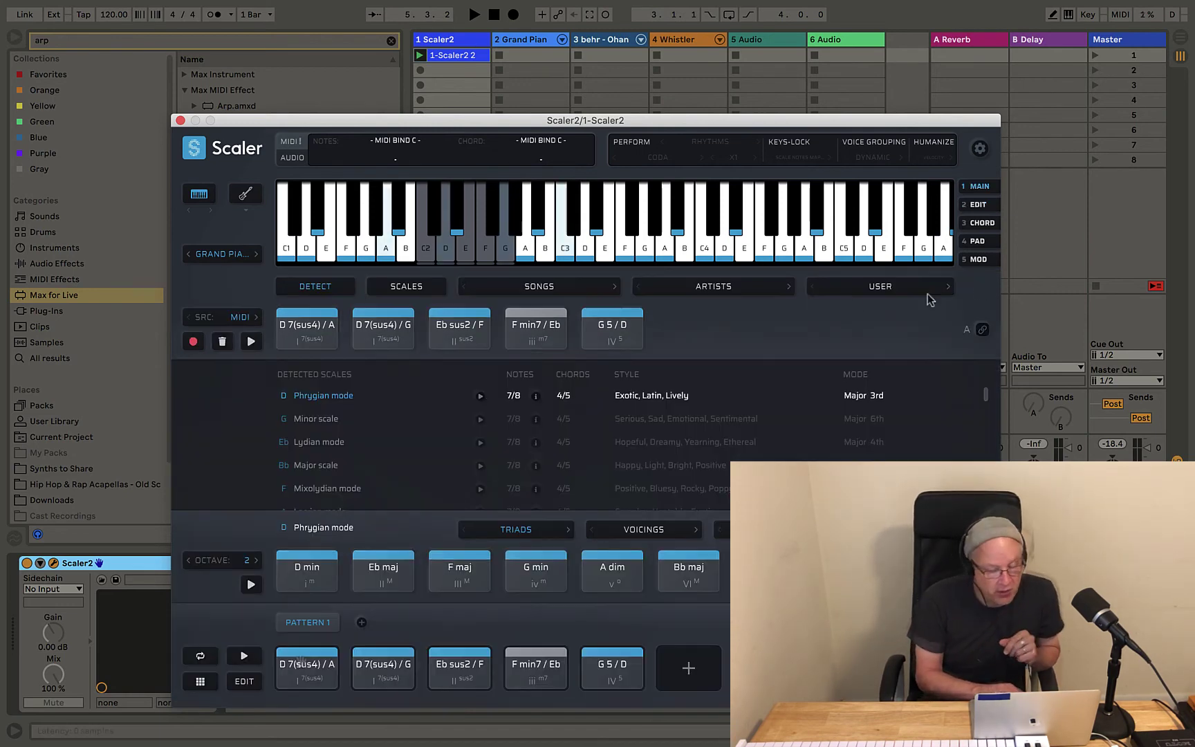
right_click(300, 675)
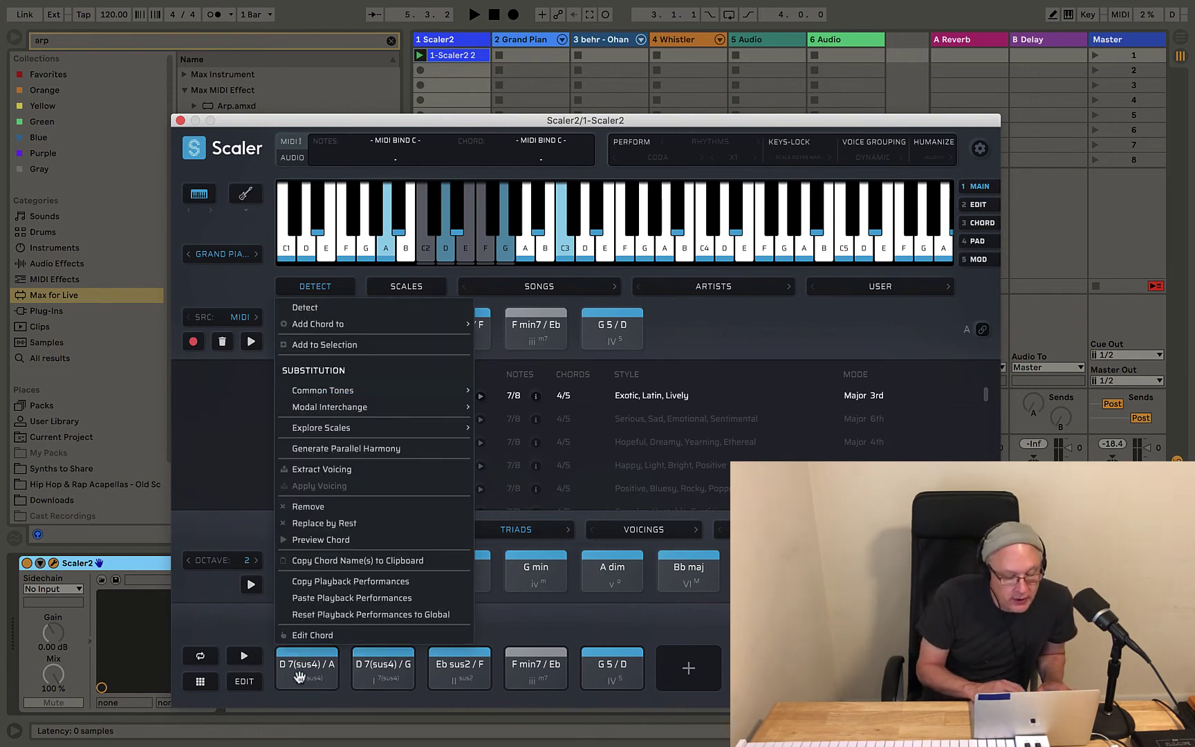
click(302, 638)
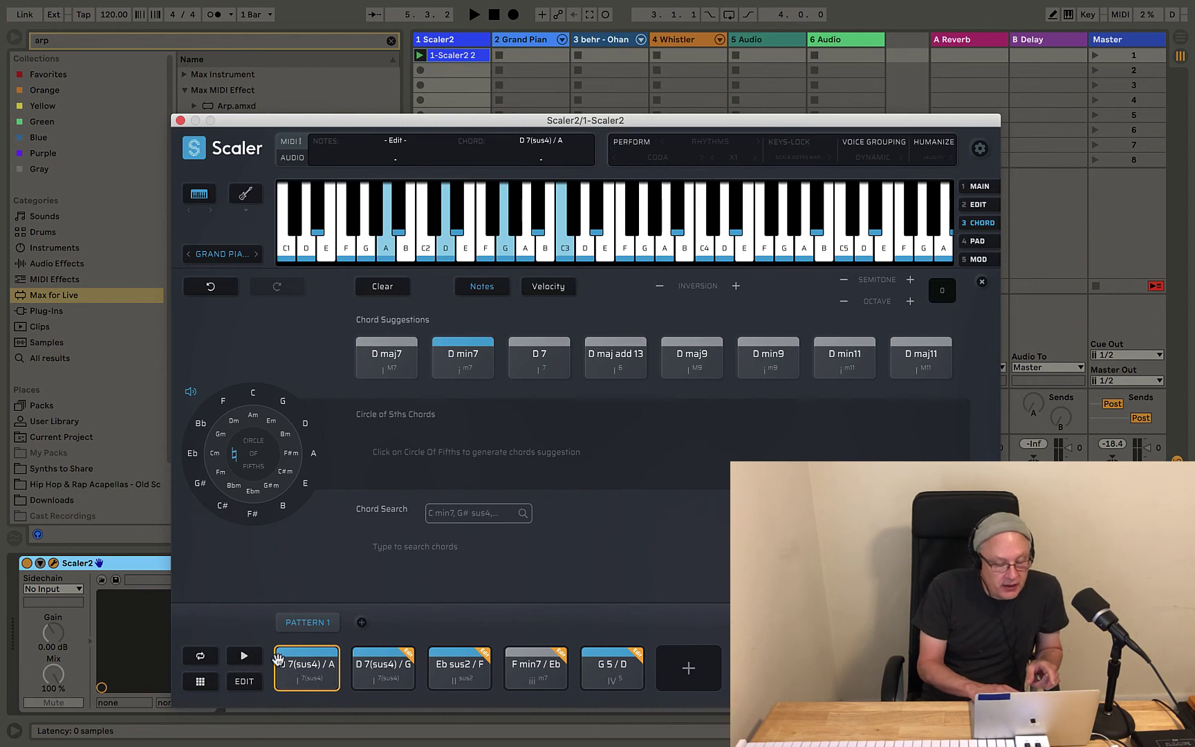
click(280, 661)
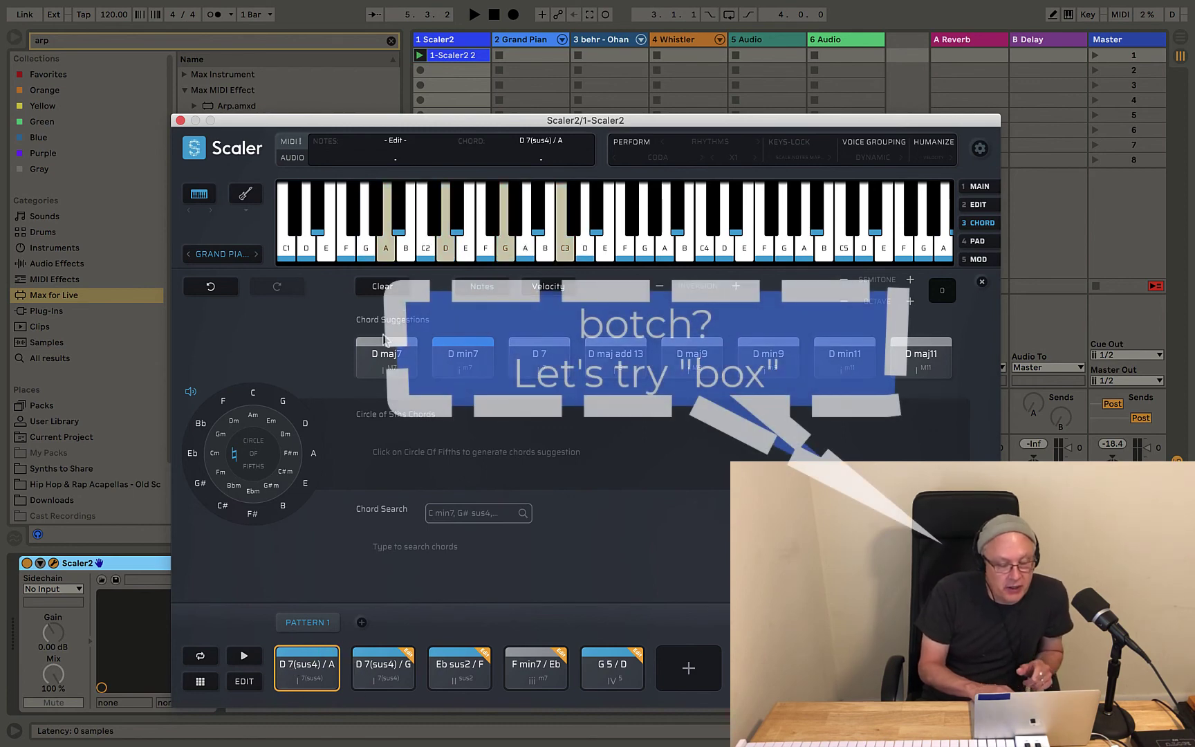
click(581, 252)
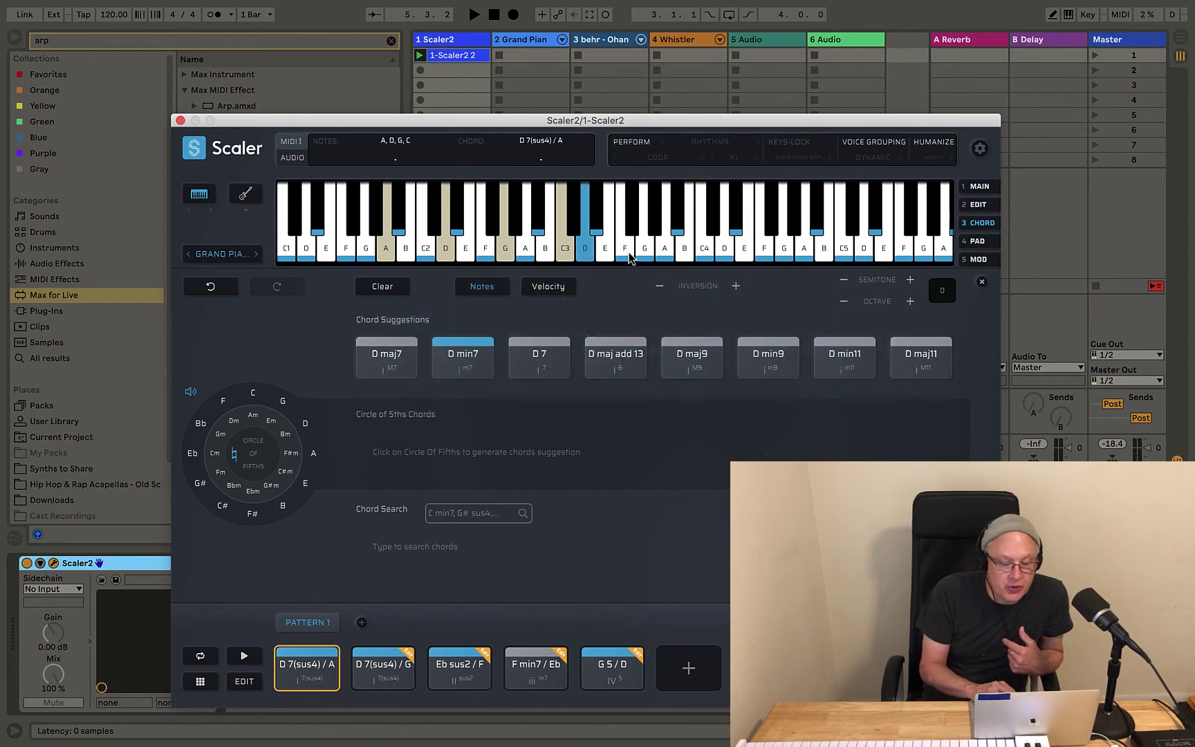
click(621, 253)
click(663, 256)
click(621, 250)
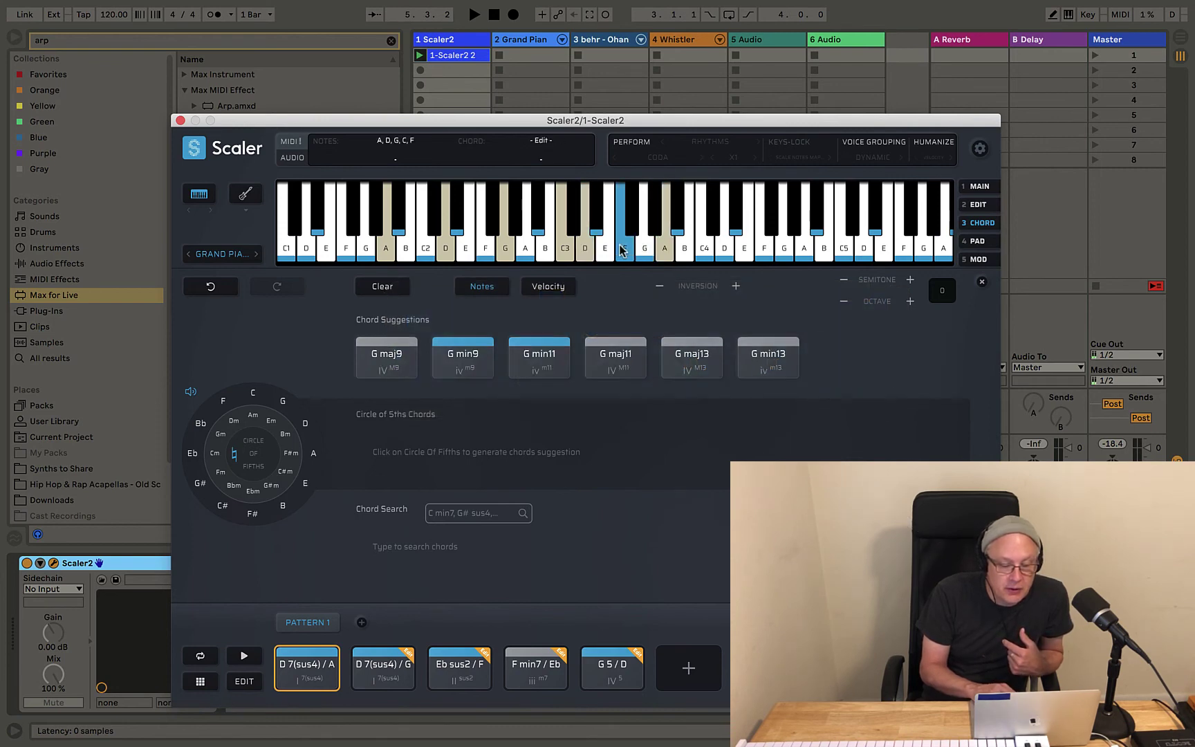
click(300, 664)
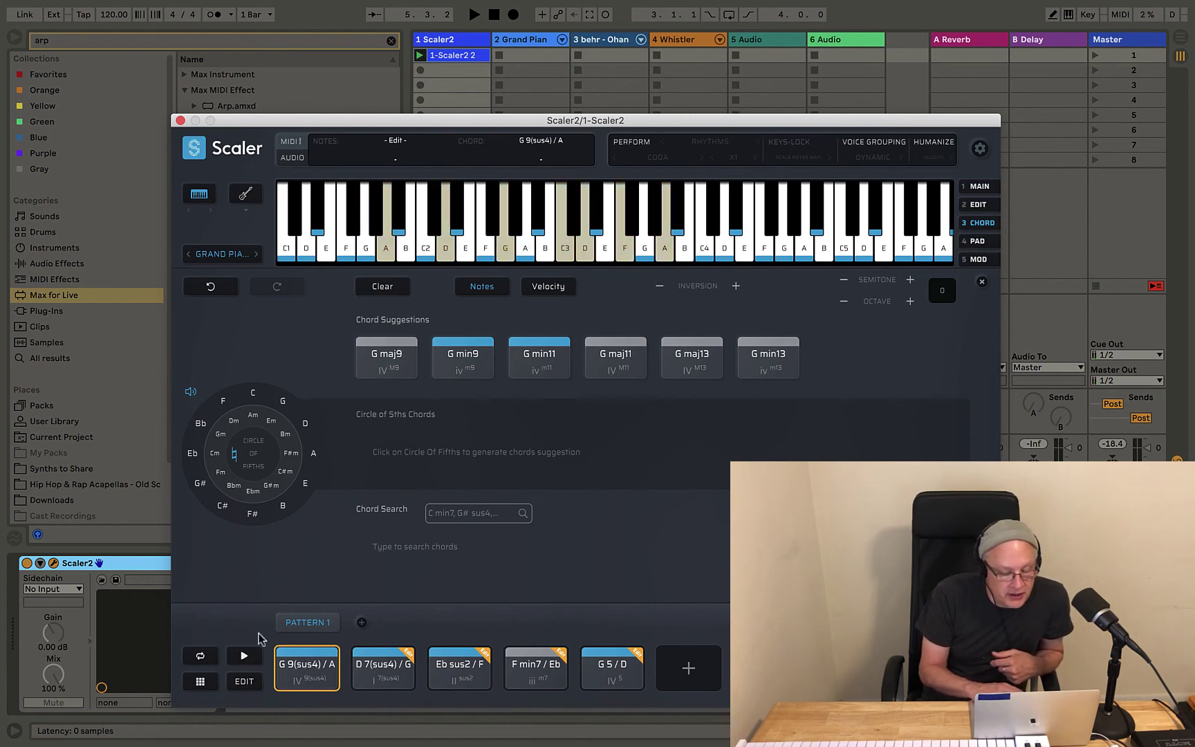
click(290, 663)
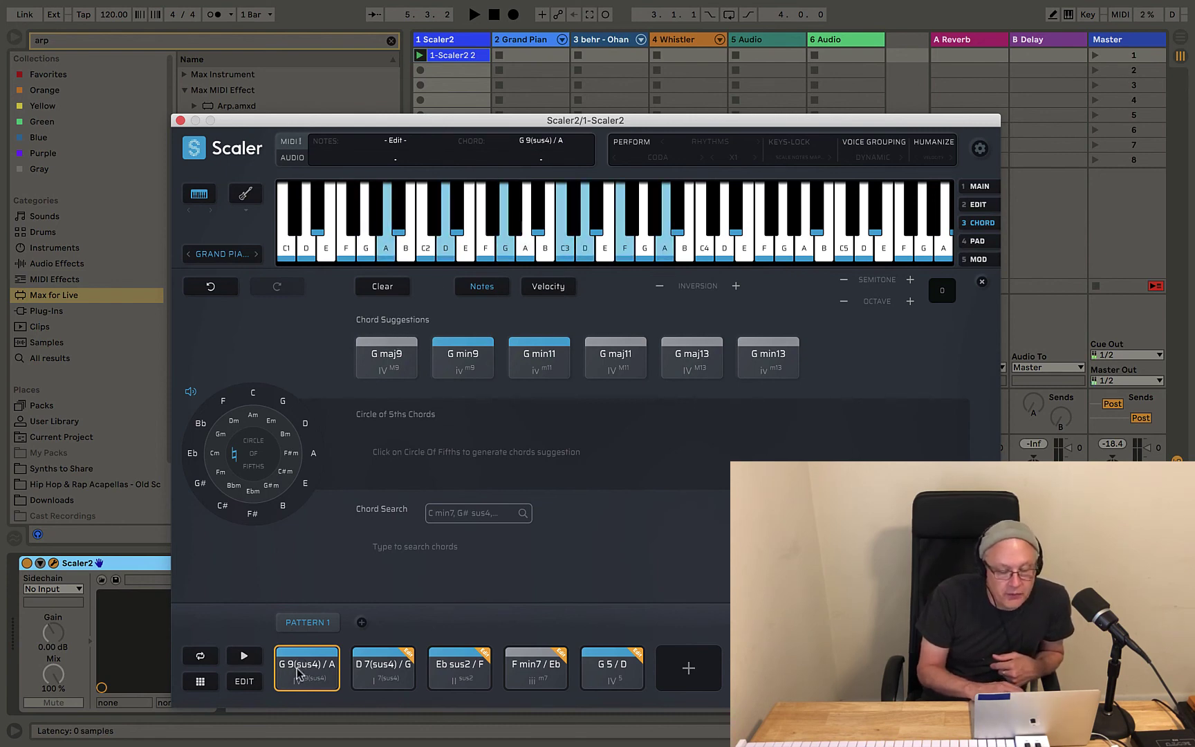
click(583, 253)
click(666, 253)
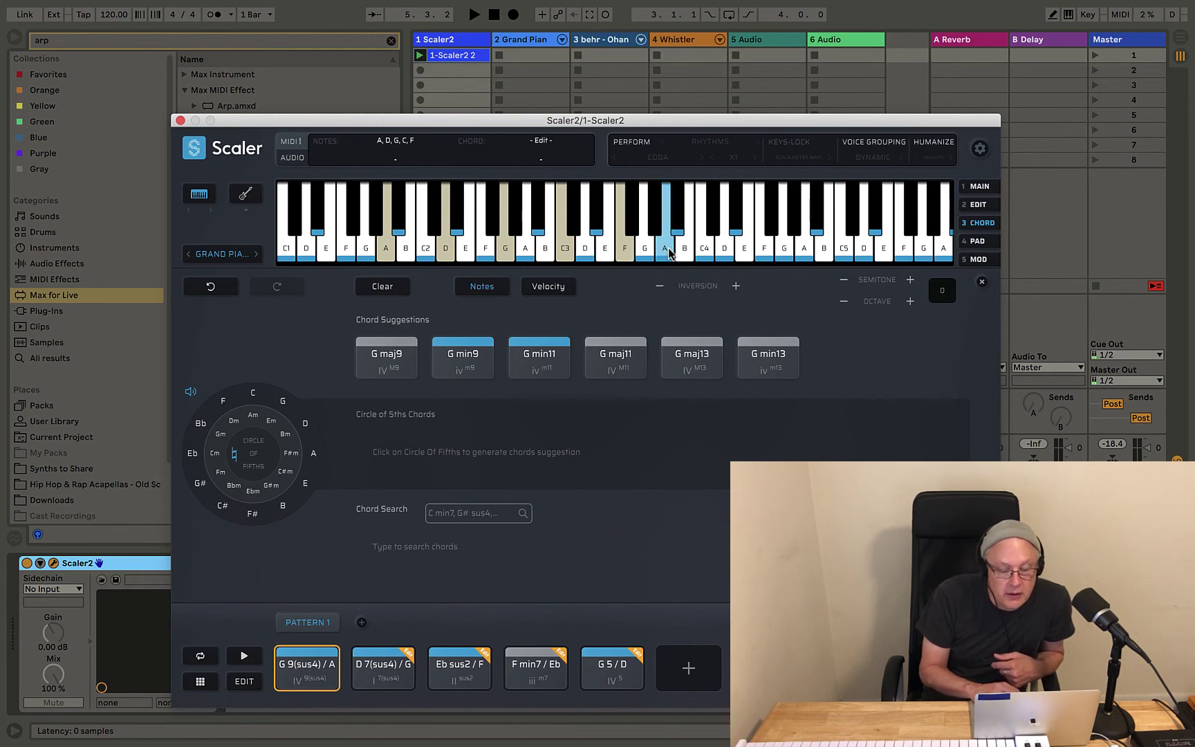
click(625, 252)
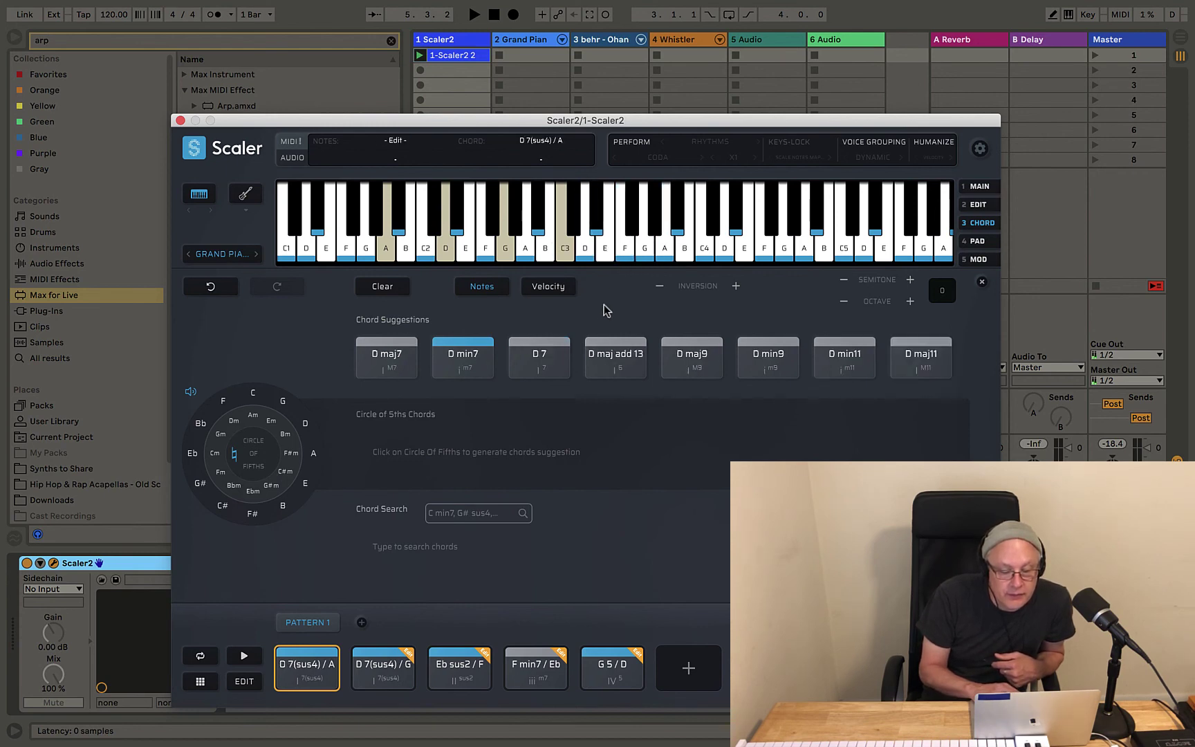
click(388, 668)
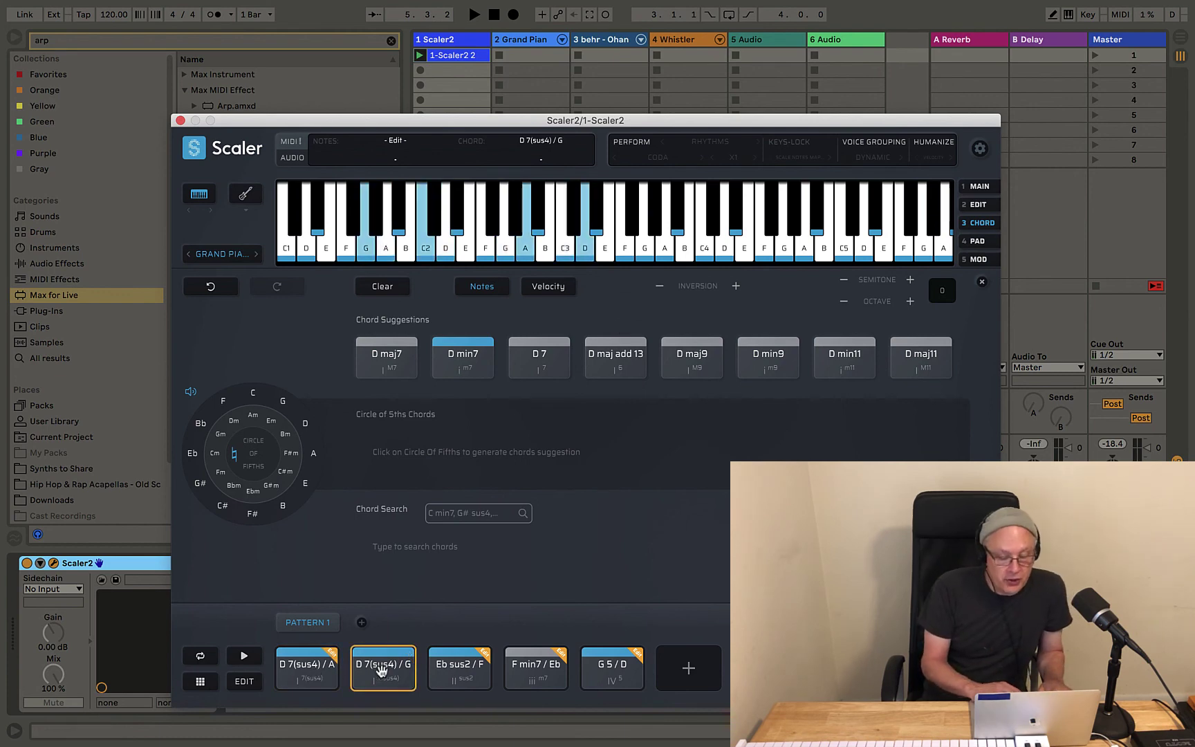
click(456, 665)
right_click(457, 664)
click(468, 641)
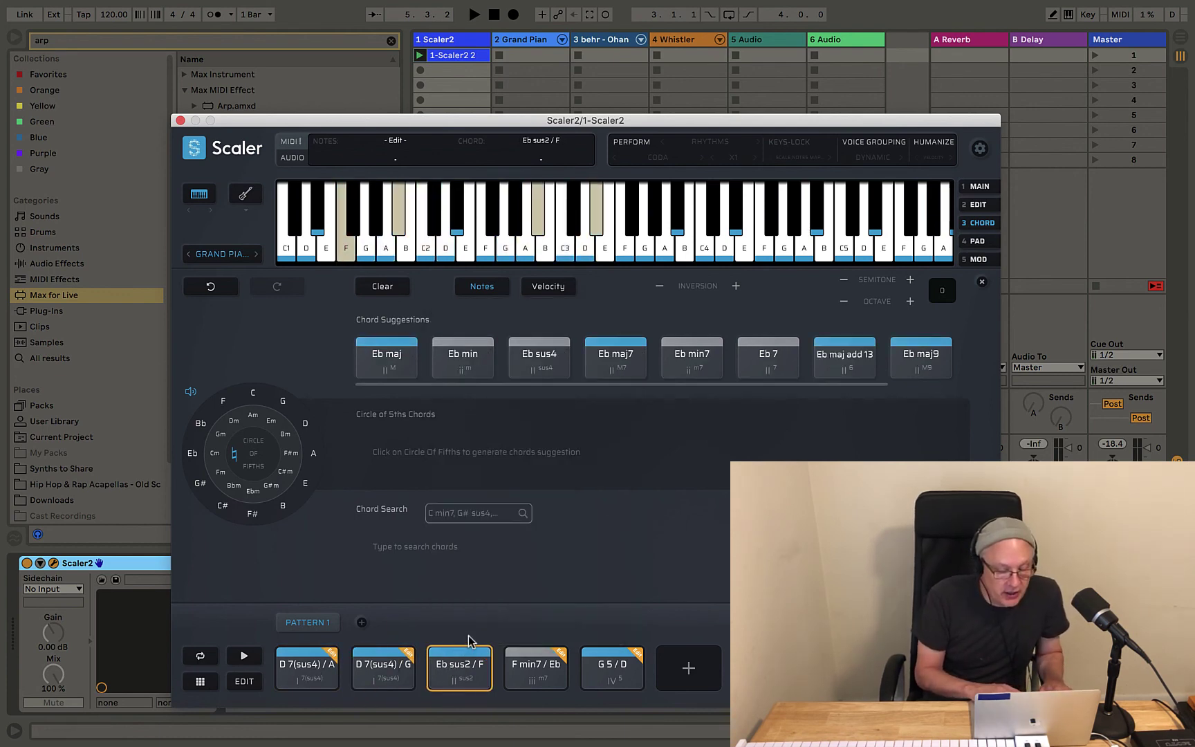
right_click(537, 665)
click(545, 642)
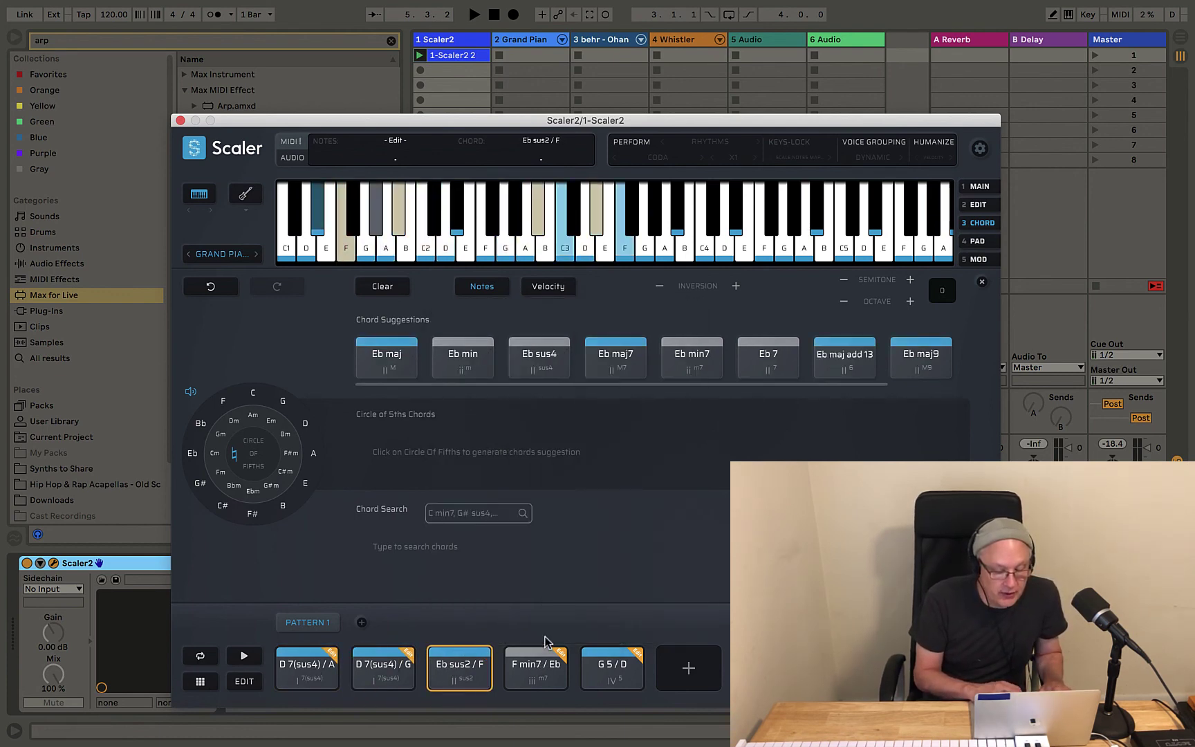
click(544, 653)
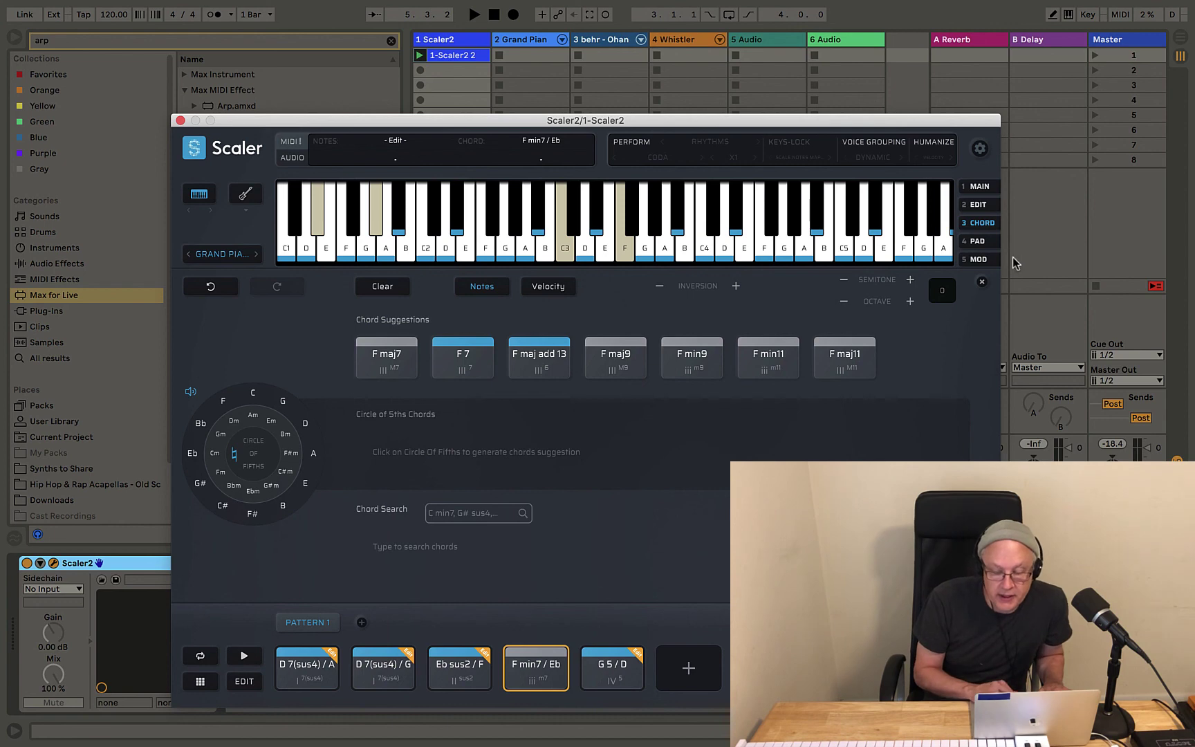
click(982, 281)
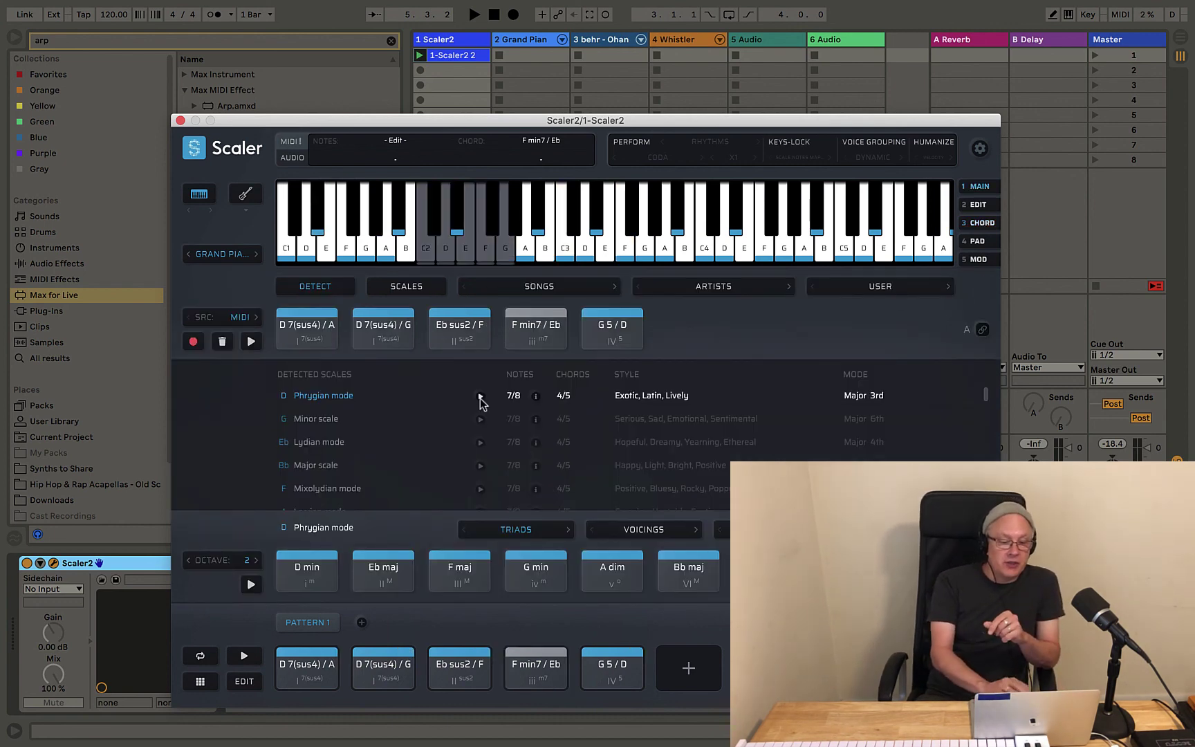
click(321, 674)
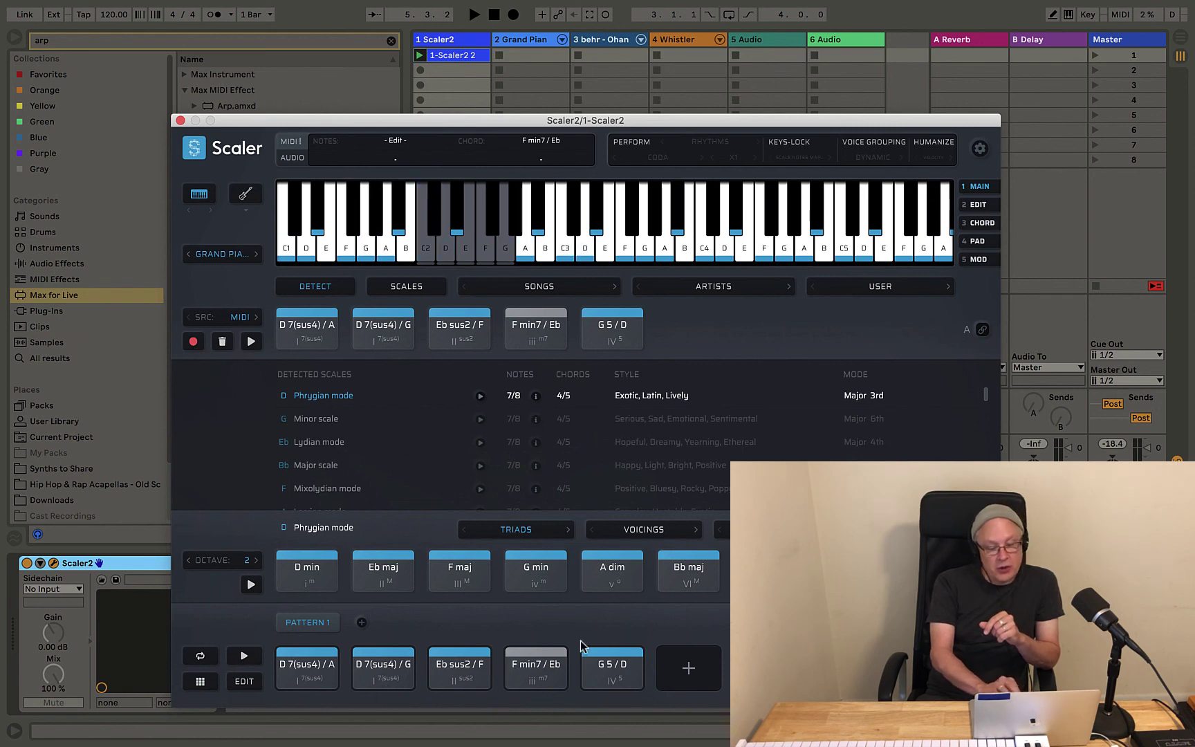
click(384, 685)
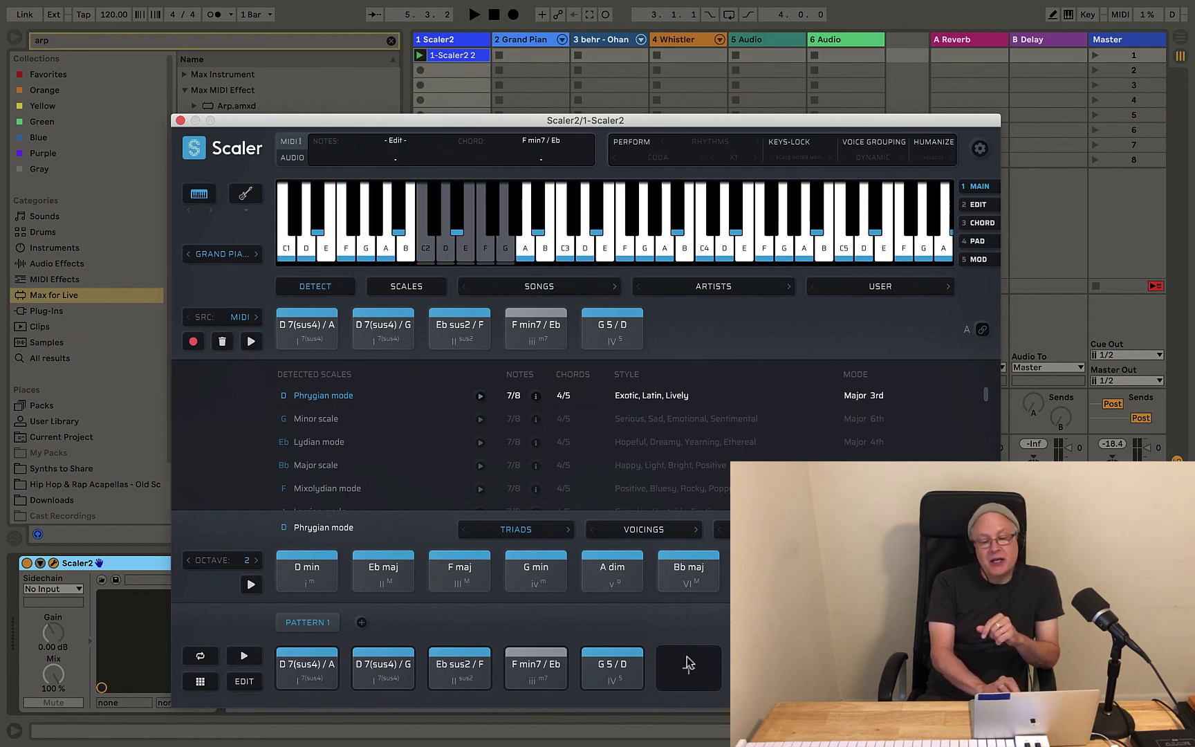